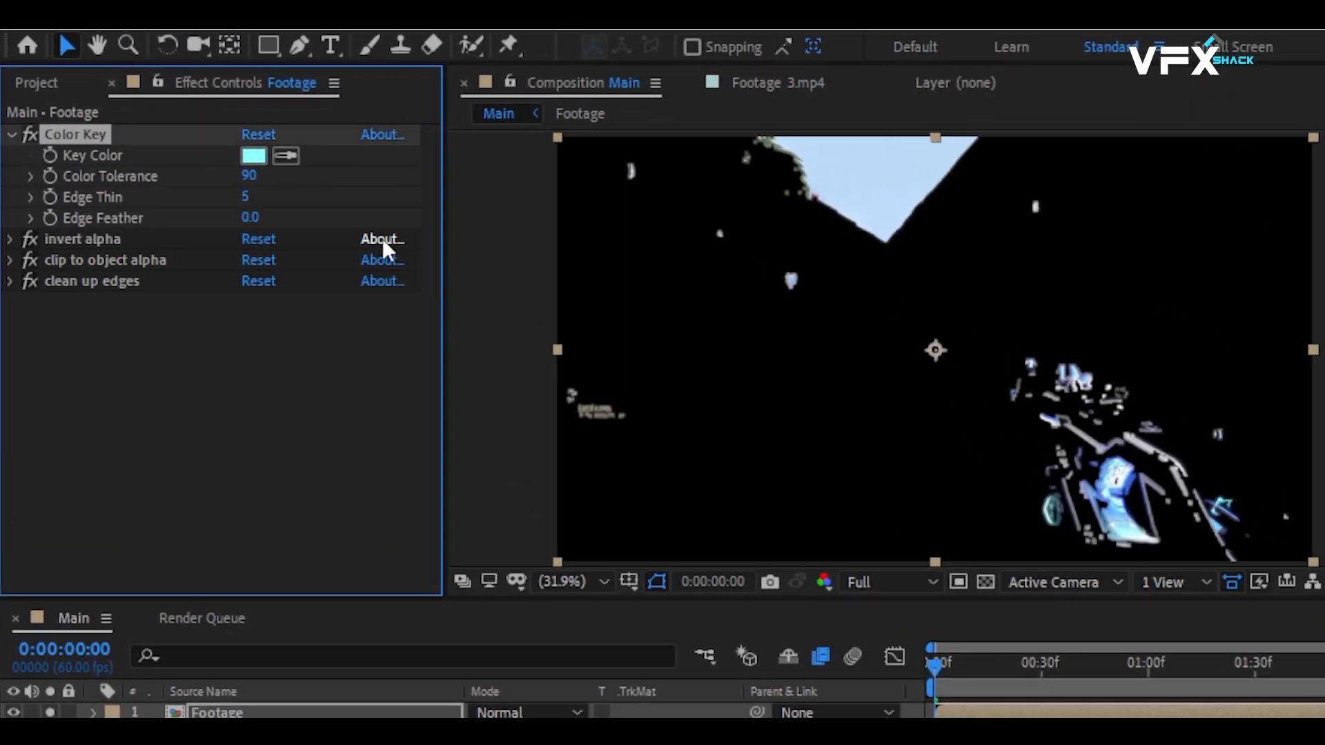
# - Refine the Color Key on the top Footage layer with Color Tolerance 75 and Edge Feather about 8.8
pyautogui.moveTo(247, 175); pyautogui.dragTo(230, 173)
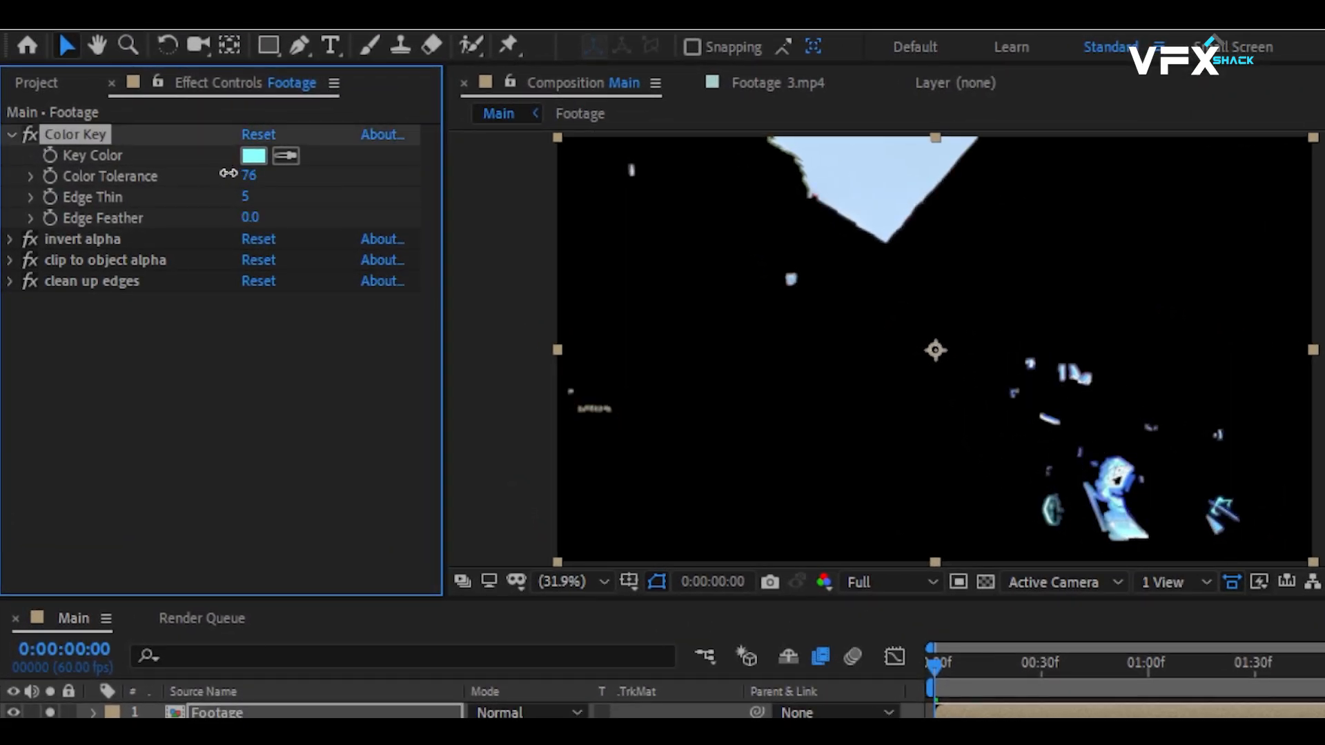
pyautogui.moveTo(275, 211); pyautogui.dragTo(333, 195)
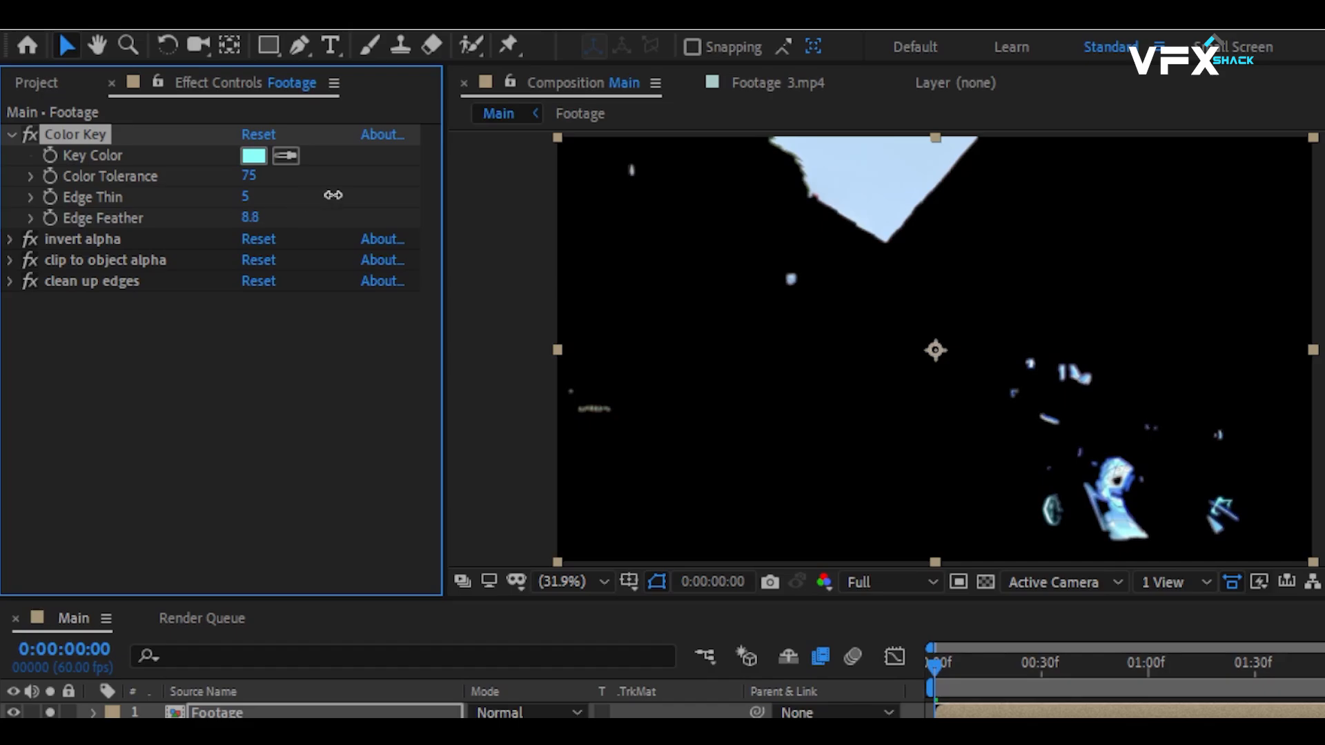
pyautogui.click(12, 135)
# - Apply the Turbulent Displace effect to the keyed top Footage layer
pyautogui.click(1193, 257)
pyautogui.write('turb')
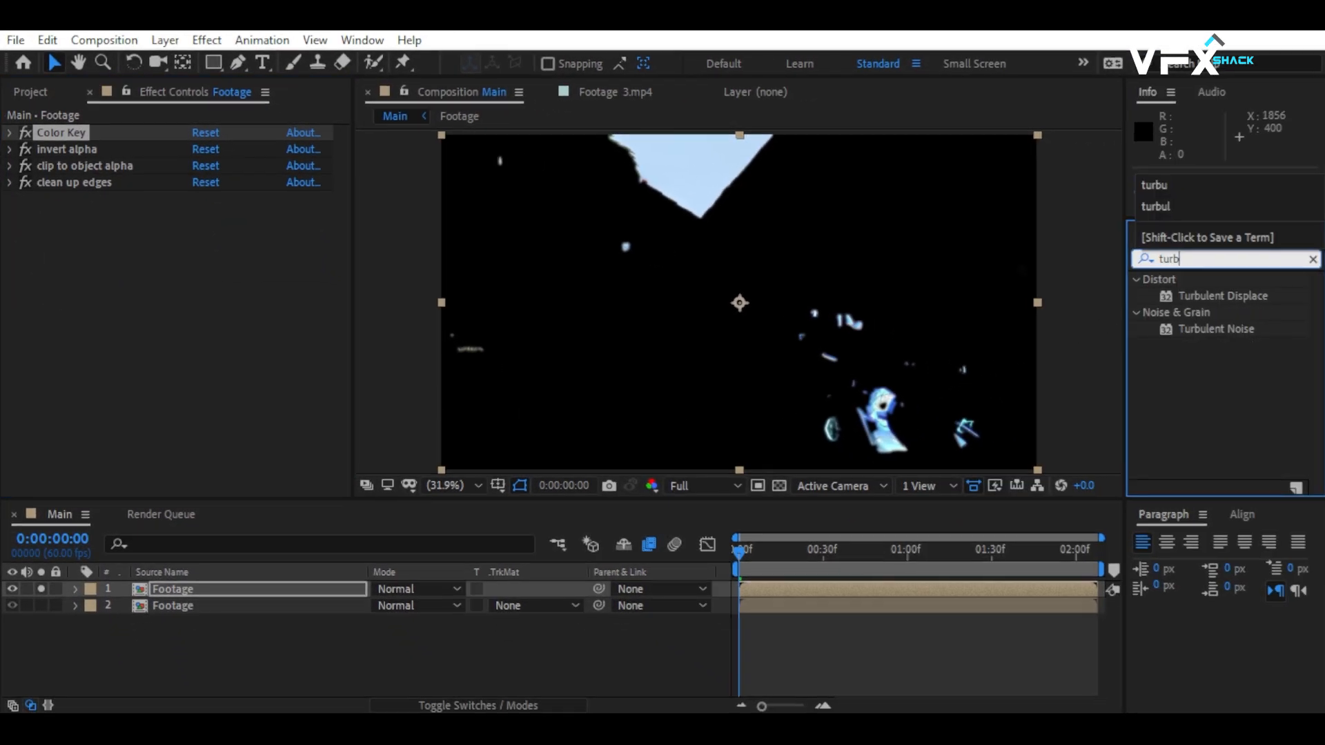
pyautogui.moveTo(1206, 295); pyautogui.dragTo(203, 592)
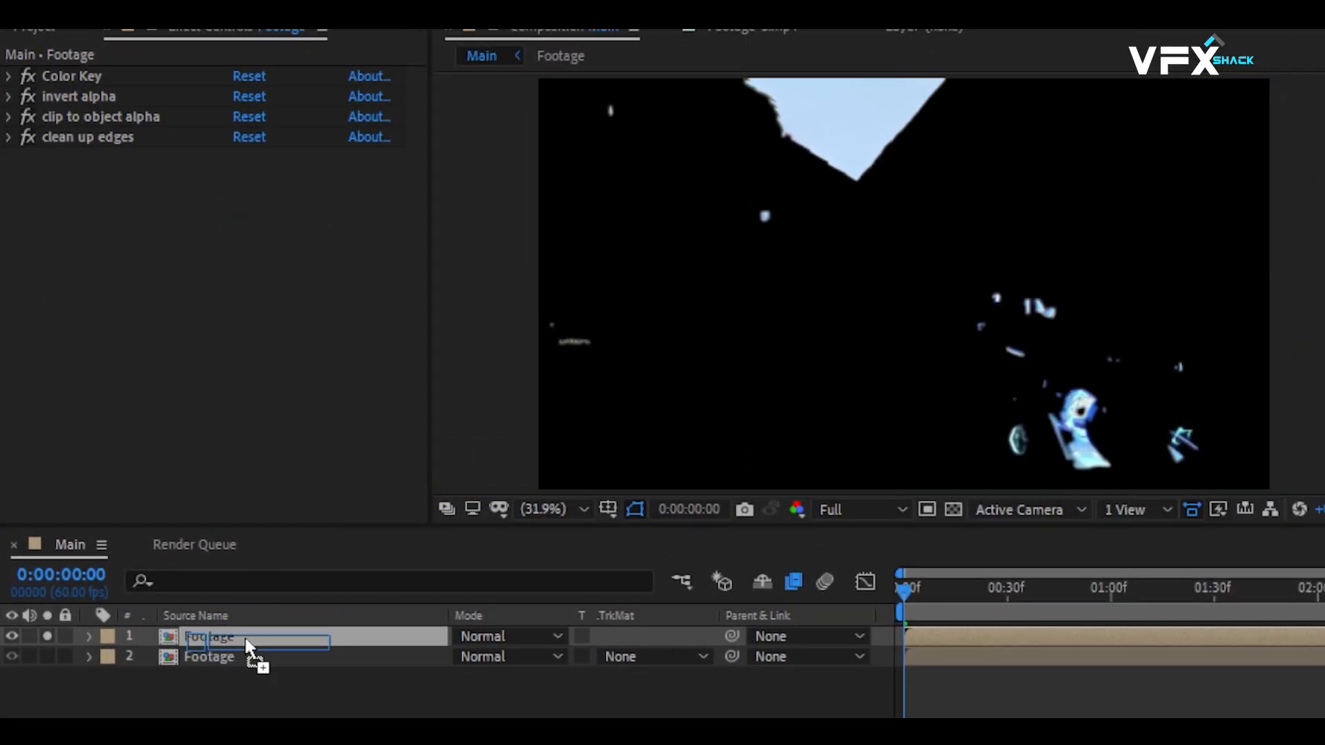
pyautogui.moveTo(246, 640); pyautogui.dragTo(246, 629)
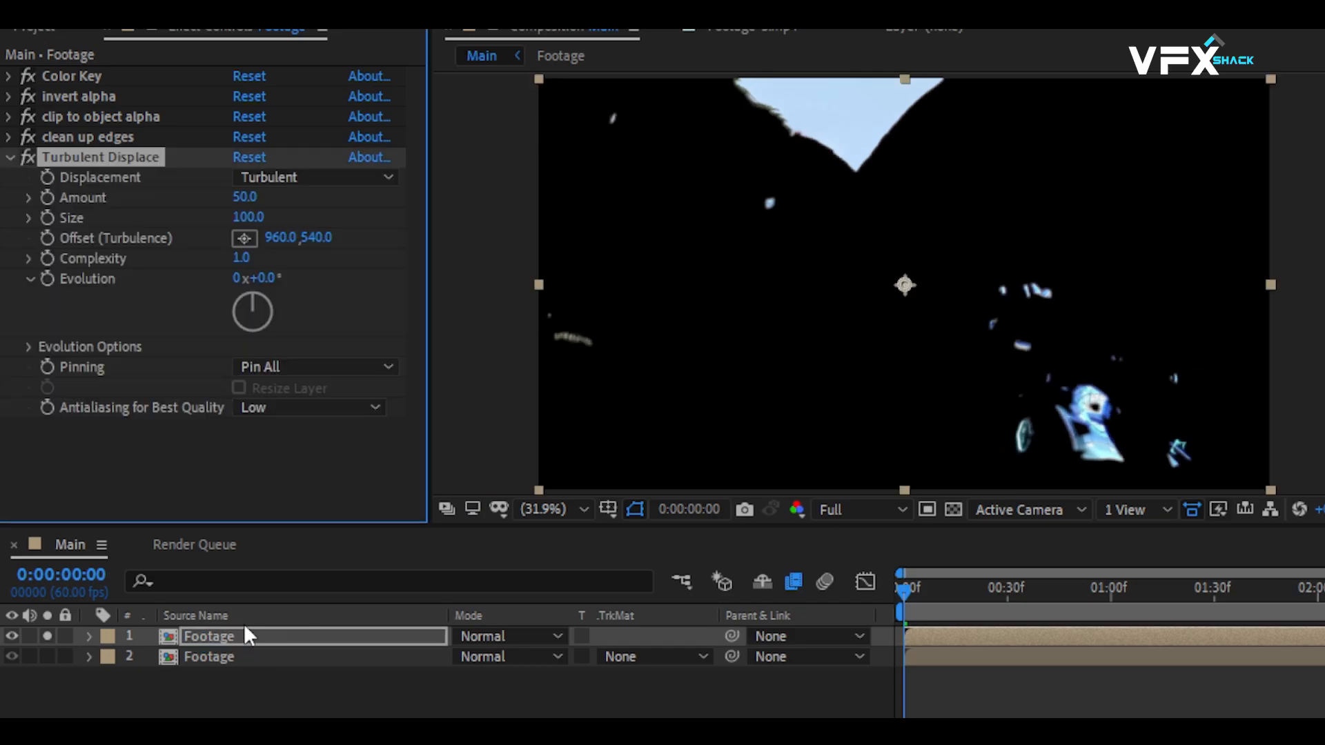
# - Set Turbulent Displace to Bulge Smoother with an amount of 385 and a size of 34
pyautogui.click(286, 179)
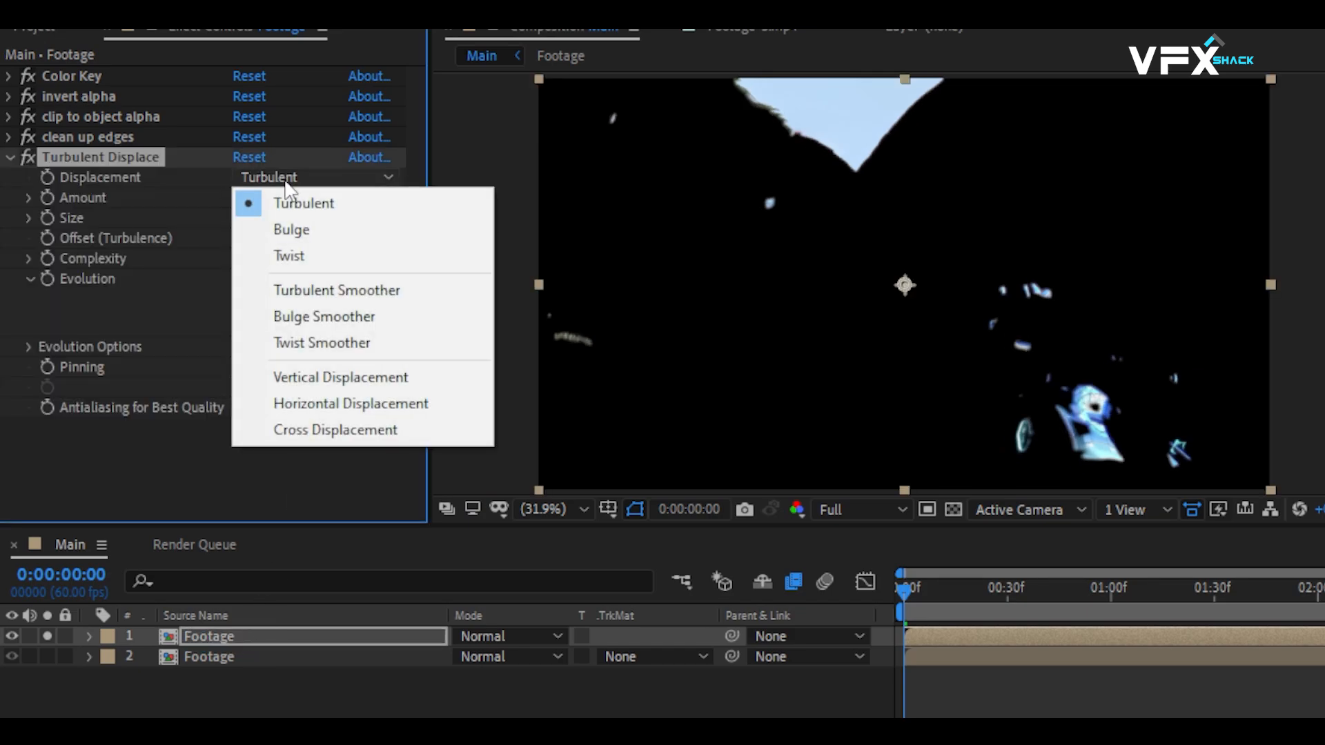
pyautogui.click(299, 320)
pyautogui.moveTo(245, 197); pyautogui.dragTo(649, 202)
pyautogui.moveTo(247, 217); pyautogui.dragTo(227, 257)
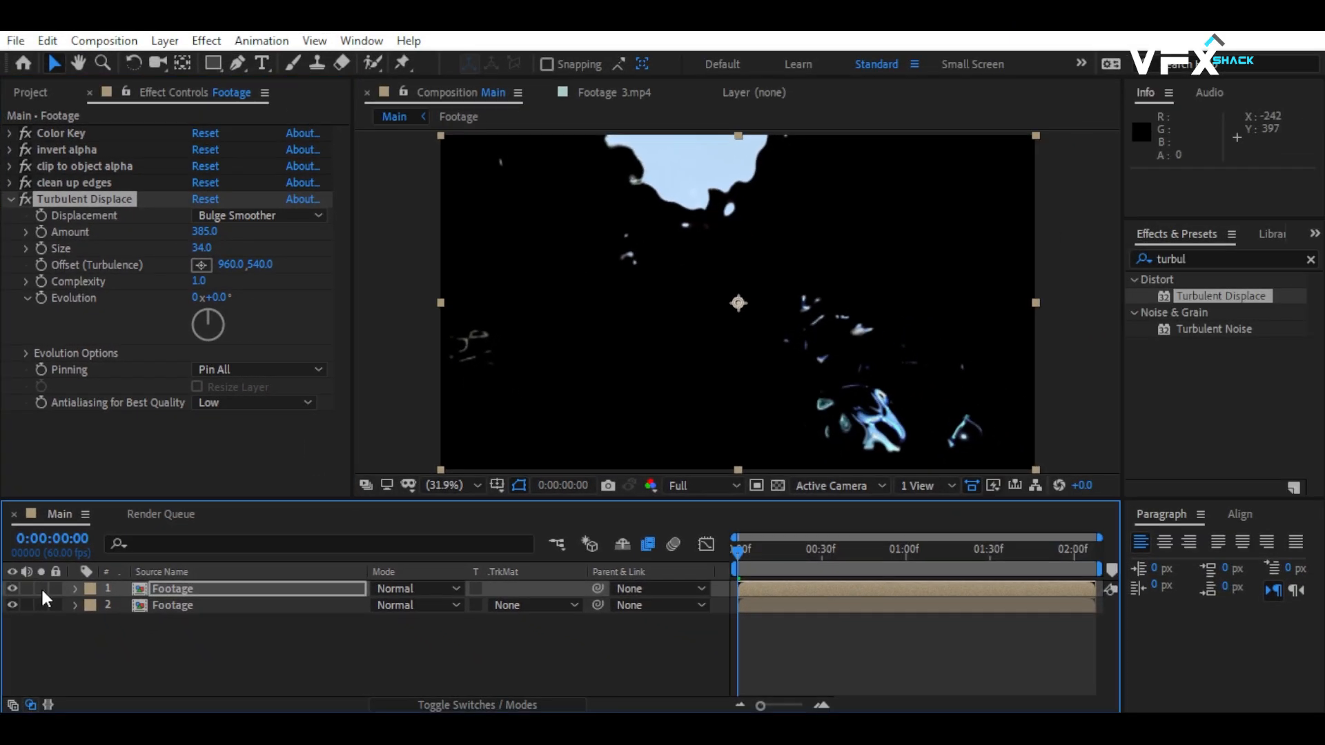
# - Turn off solo on the top Footage layer and preview the displaced gun glow over the footage
pyautogui.click(47, 636)
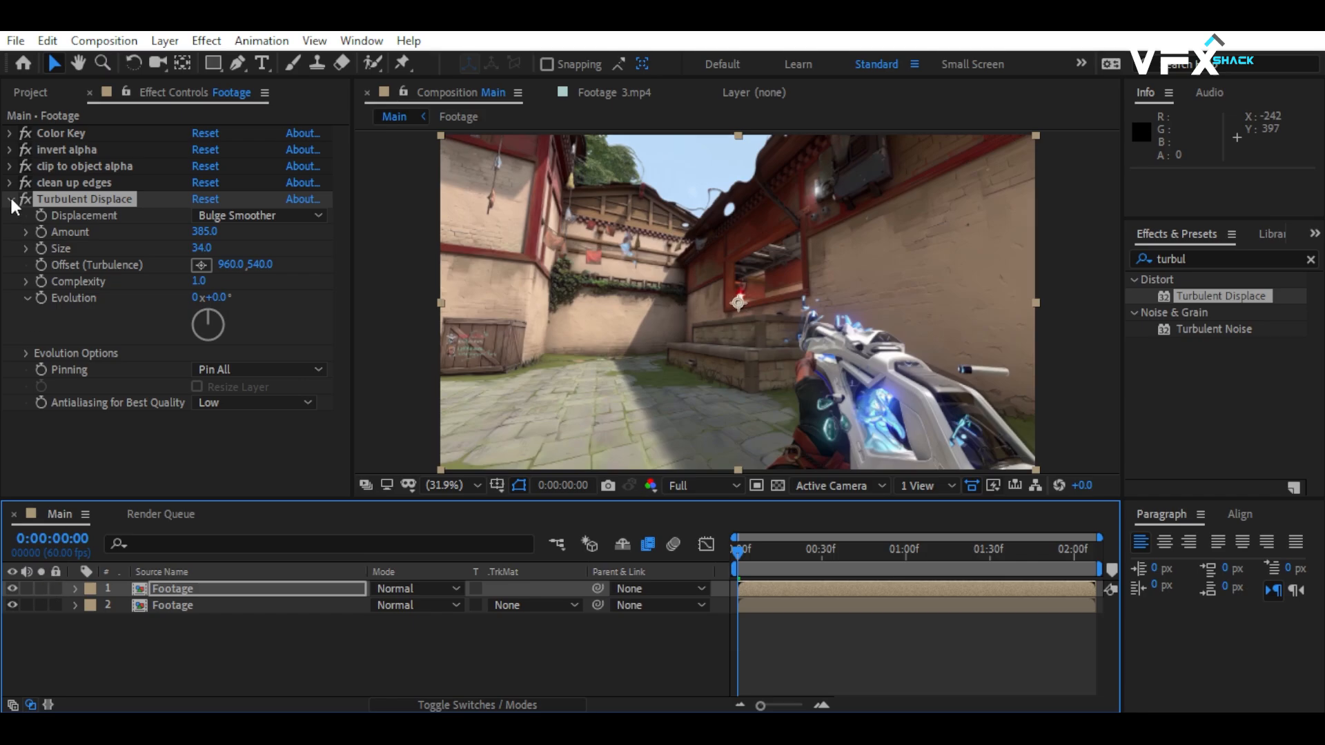
pyautogui.click(10, 198)
pyautogui.press('space')
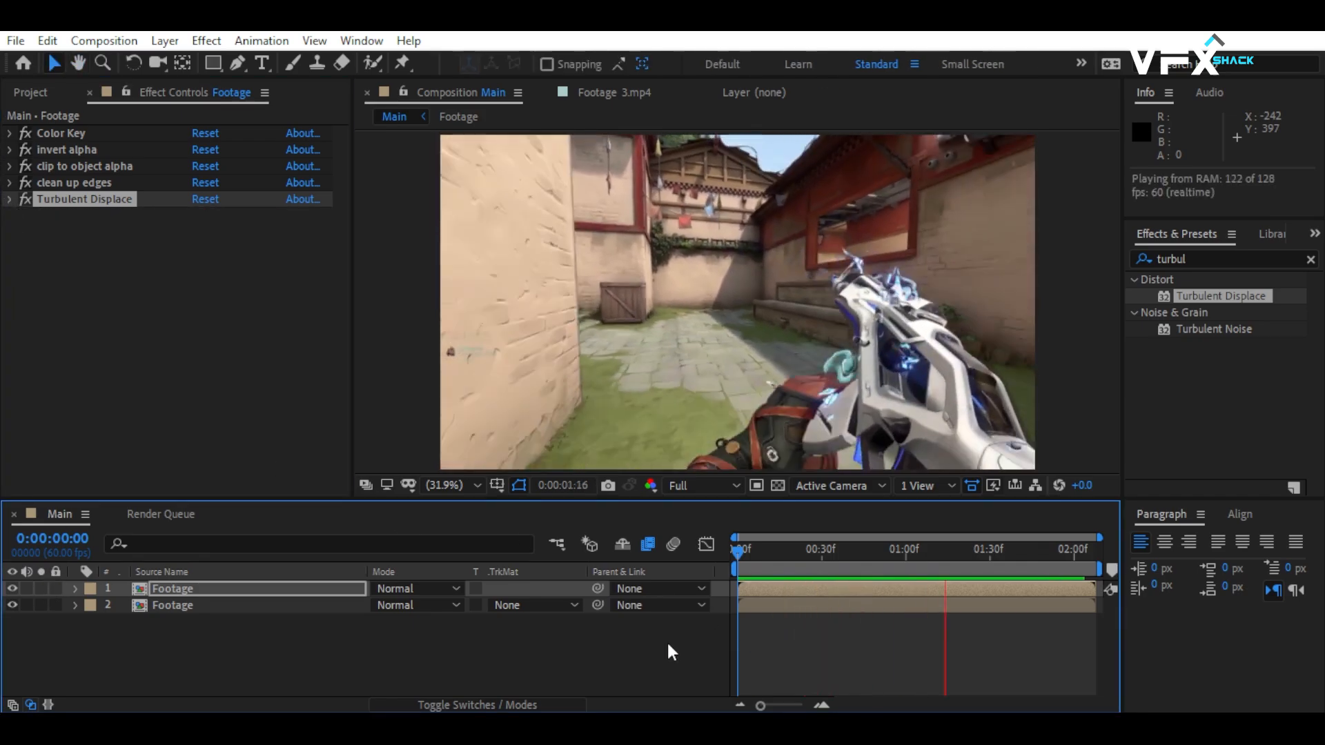
pyautogui.press('space')
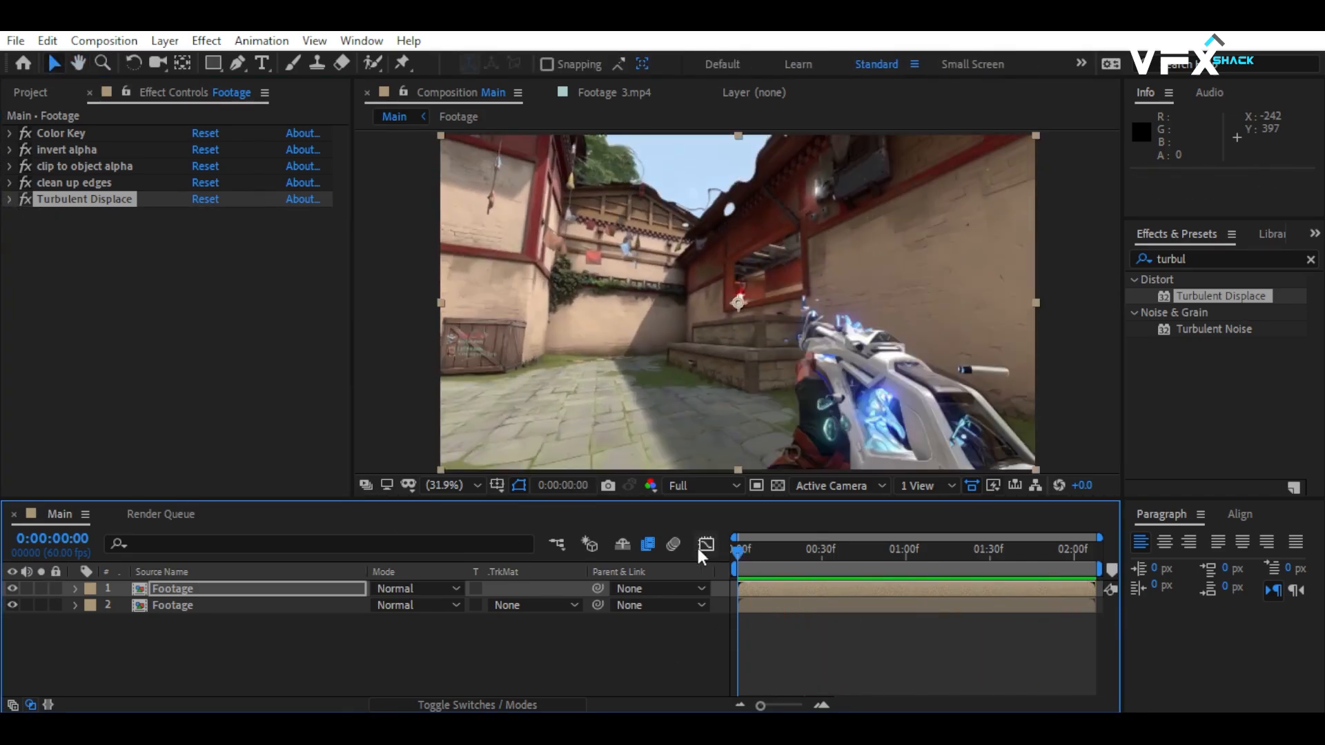
# - Pre-compose the top Footage layer as Footage Comp 2, moving all attributes into the new composition
pyautogui.click(182, 589)
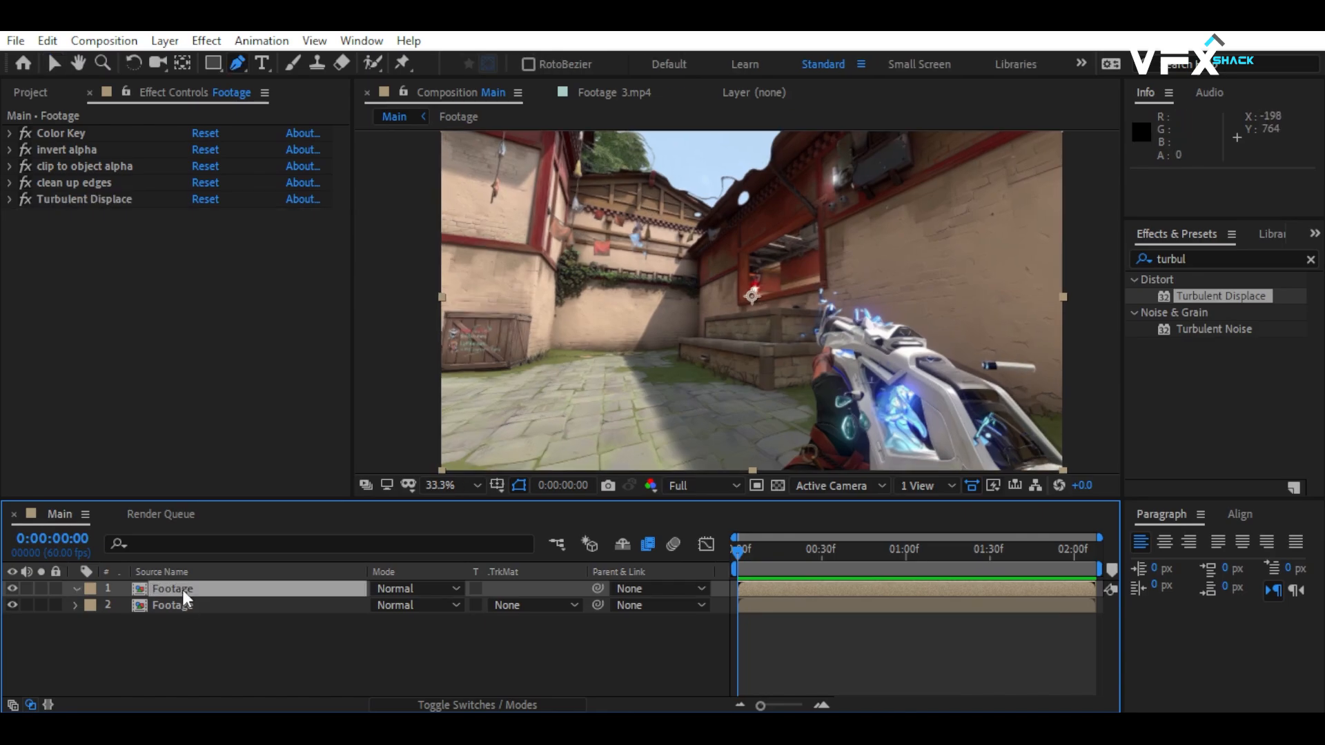
pyautogui.rightClick(182, 590)
pyautogui.click(255, 506)
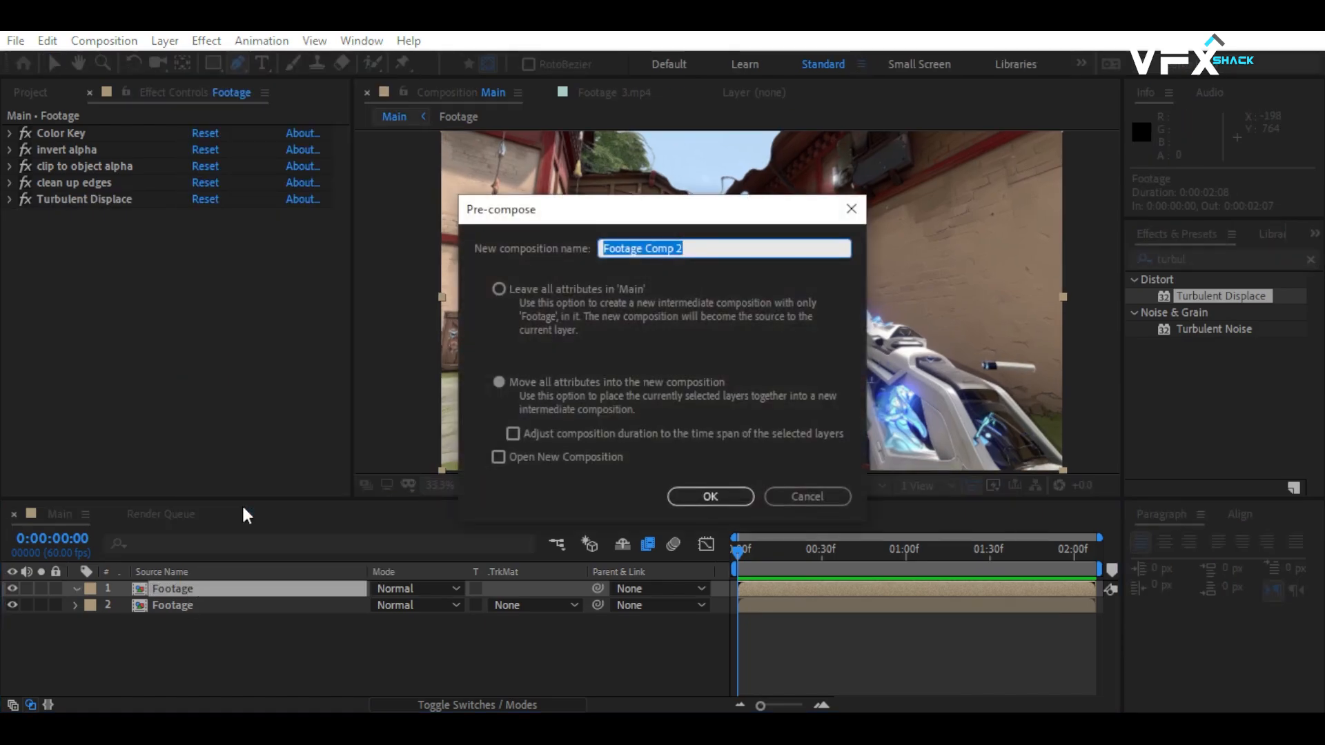
pyautogui.click(524, 379)
pyautogui.click(692, 499)
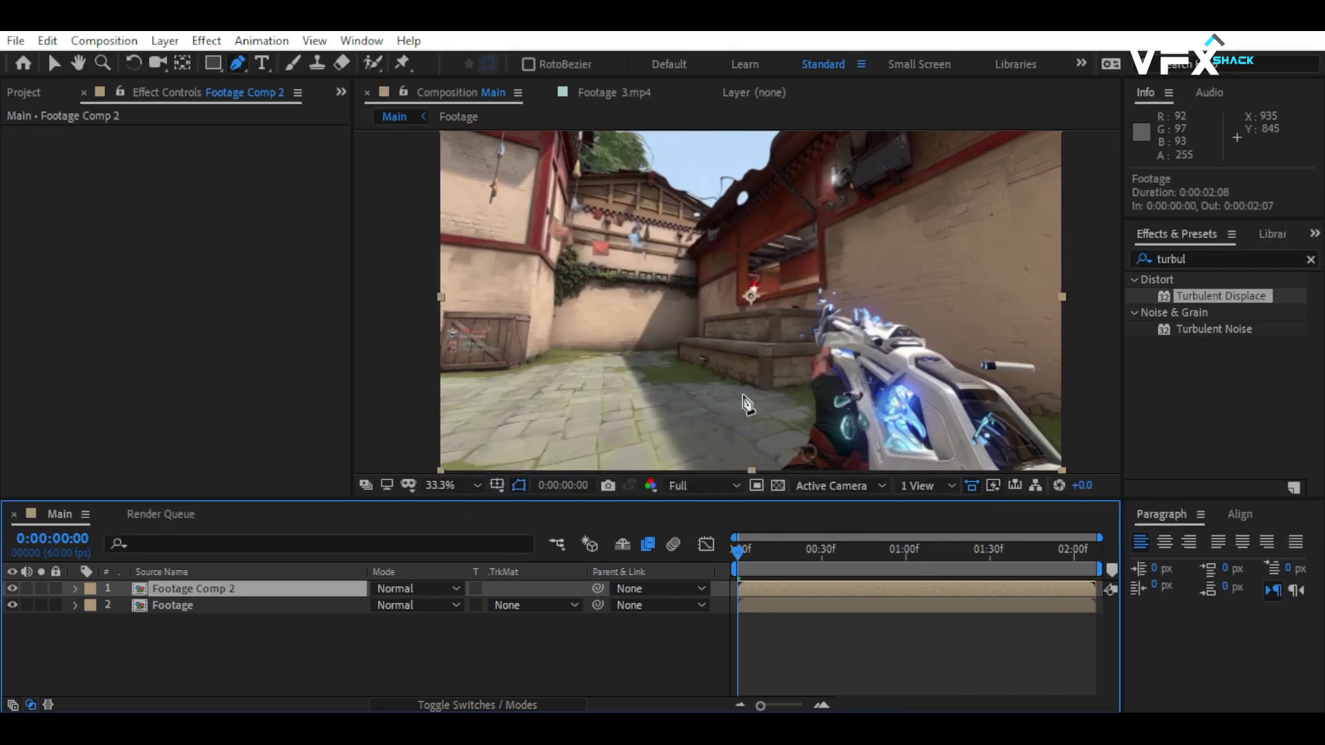
# - Draw a closed five-point mask around the gun on Footage Comp 2 with the Pen tool
pyautogui.scroll(-2, 745, 397)
pyautogui.click(237, 64)
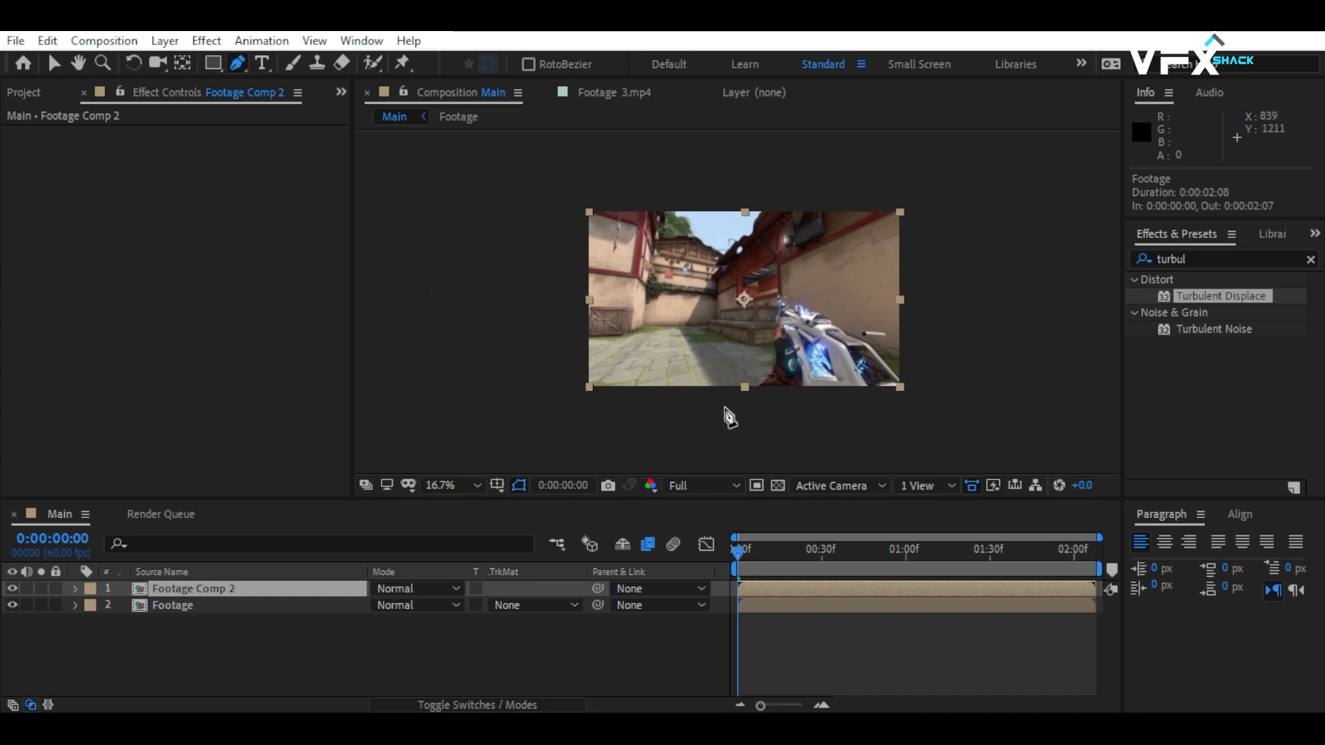
pyautogui.click(724, 406)
pyautogui.click(753, 353)
pyautogui.click(724, 407)
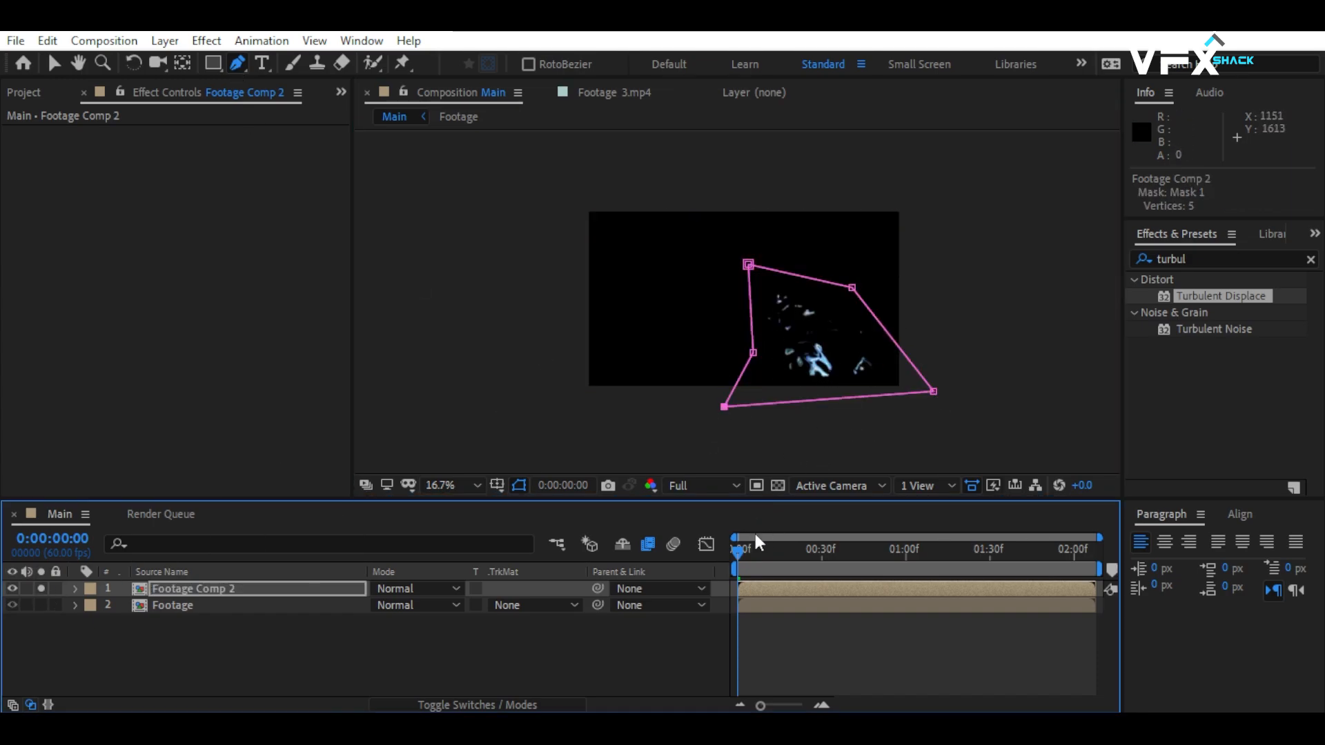
# - Start keyframing Mask 1's path at the first frame and set its mask mode to None at frame 10
pyautogui.press('m')
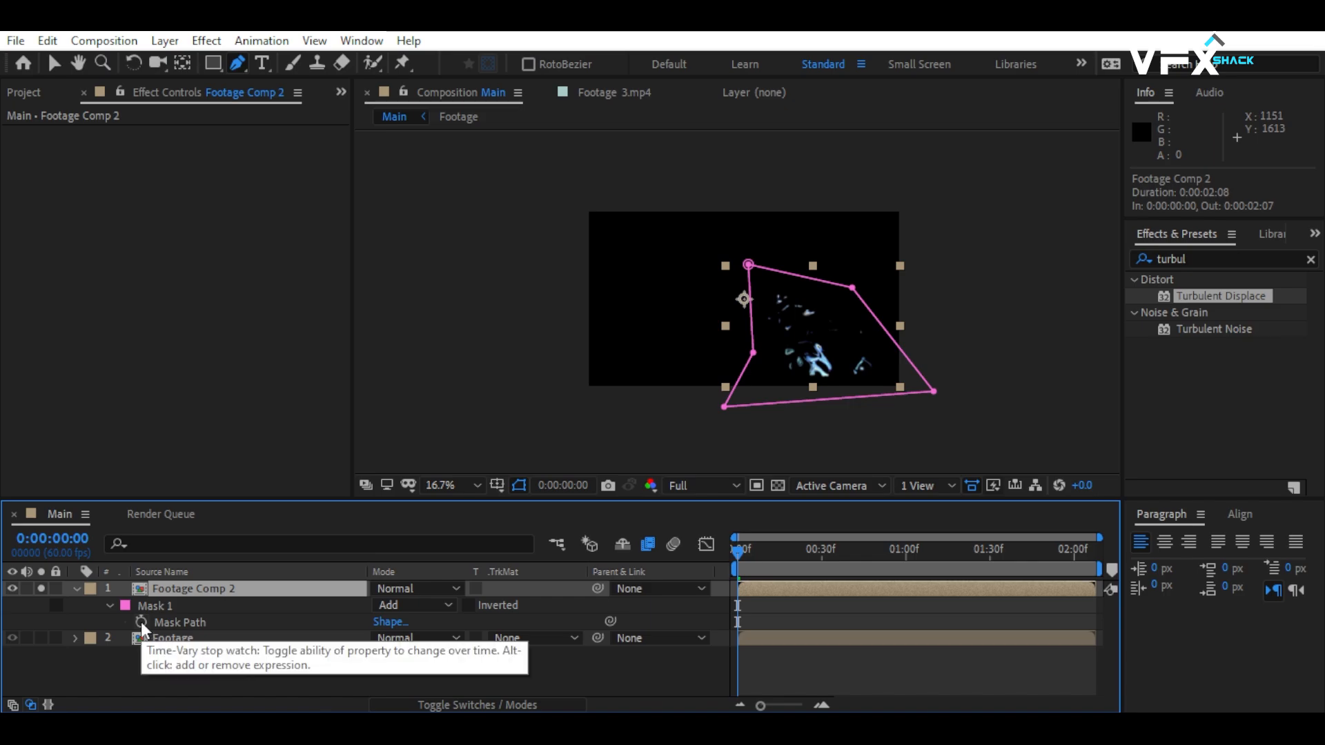
pyautogui.click(141, 623)
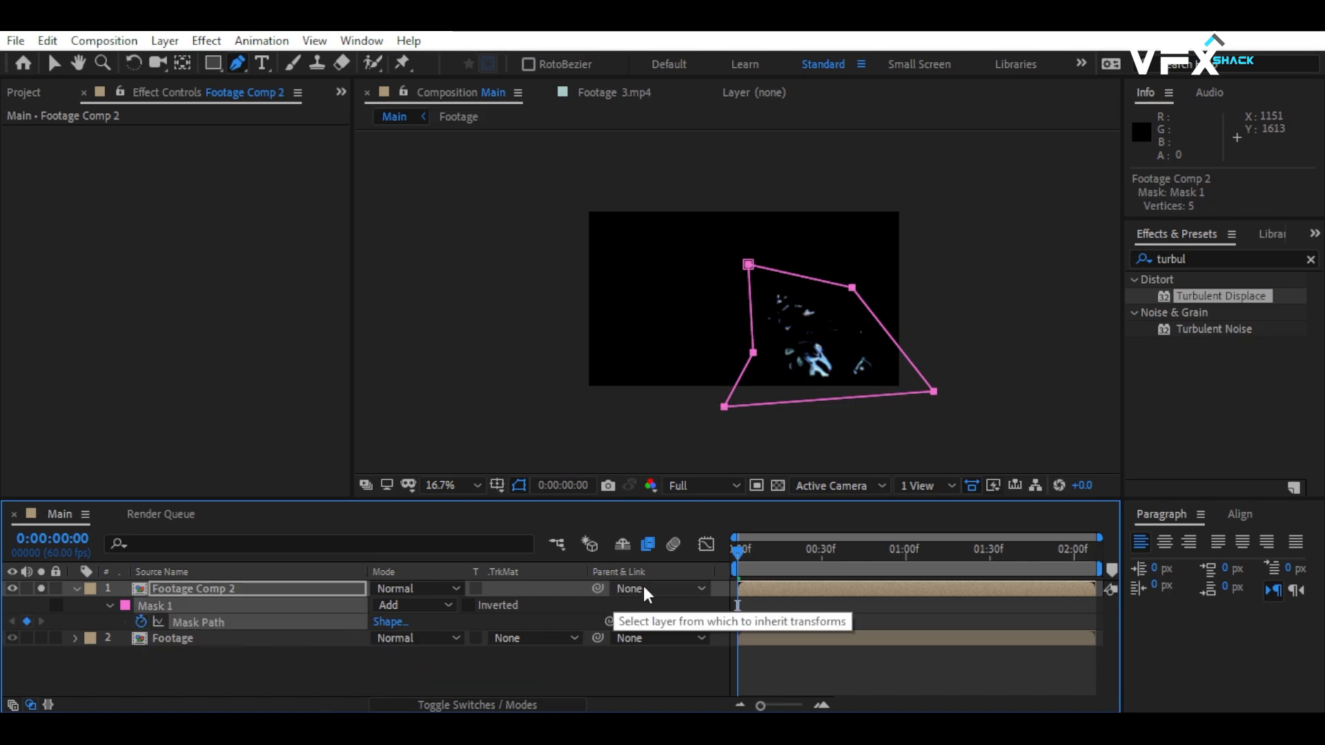
pyautogui.hotkey('shift', 'pagedown')
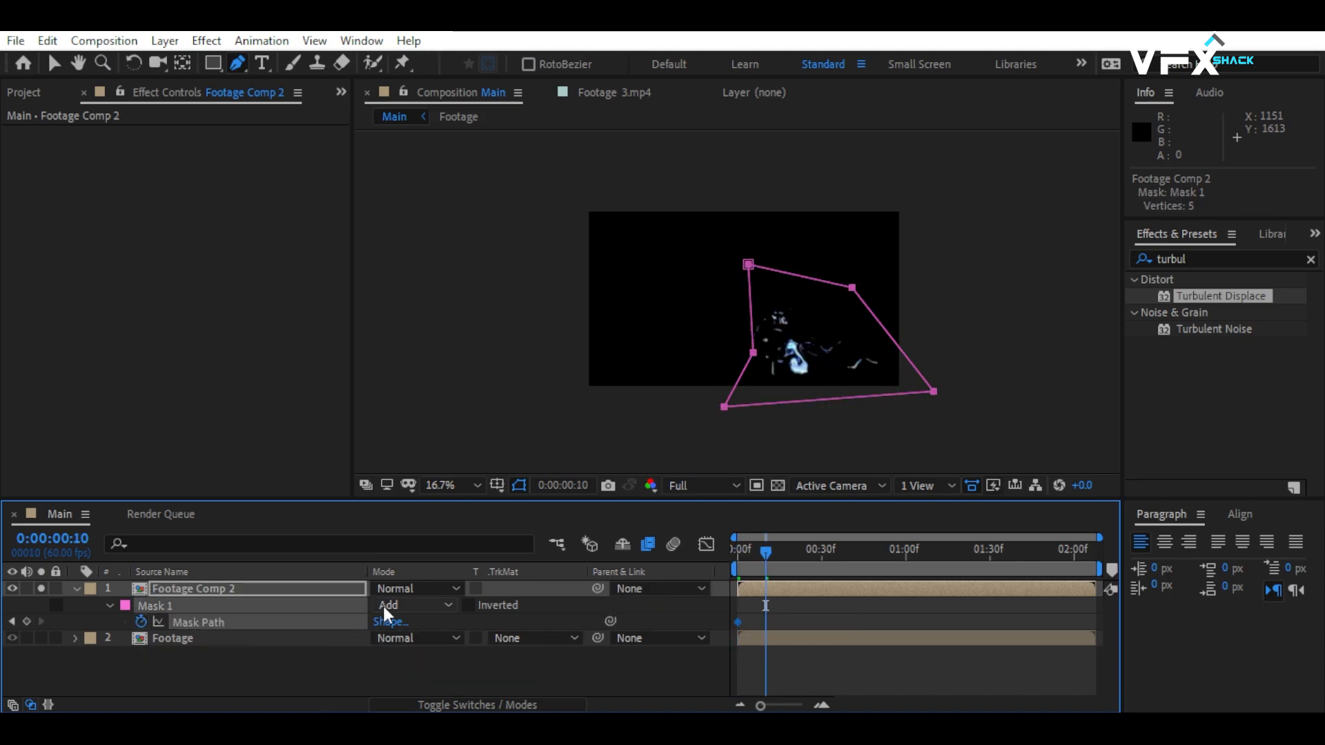
pyautogui.click(382, 603)
pyautogui.click(442, 454)
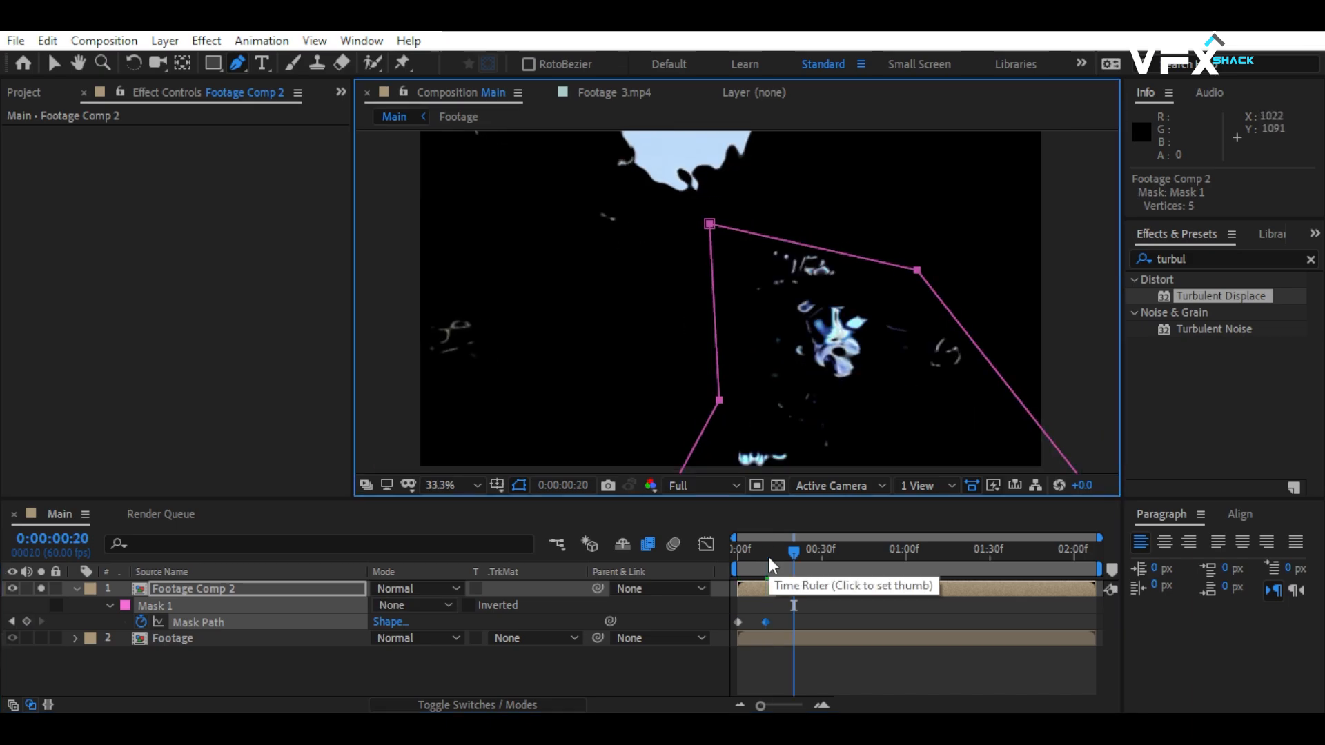
# - Reshape the mask path around the moving gun about every ten frames, keyframing it up to 0:00:00:49
pyautogui.press('v')
pyautogui.moveTo(792, 550); pyautogui.dragTo(819, 552)
pyautogui.moveTo(912, 202); pyautogui.dragTo(894, 165)
pyautogui.moveTo(710, 223); pyautogui.dragTo(742, 222)
pyautogui.hotkey('shift', 'pagedown')
pyautogui.moveTo(827, 276); pyautogui.dragTo(804, 313)
pyautogui.moveTo(870, 203); pyautogui.dragTo(872, 174)
pyautogui.moveTo(721, 258); pyautogui.dragTo(765, 228)
pyautogui.hotkey('shift', 'pagedown')
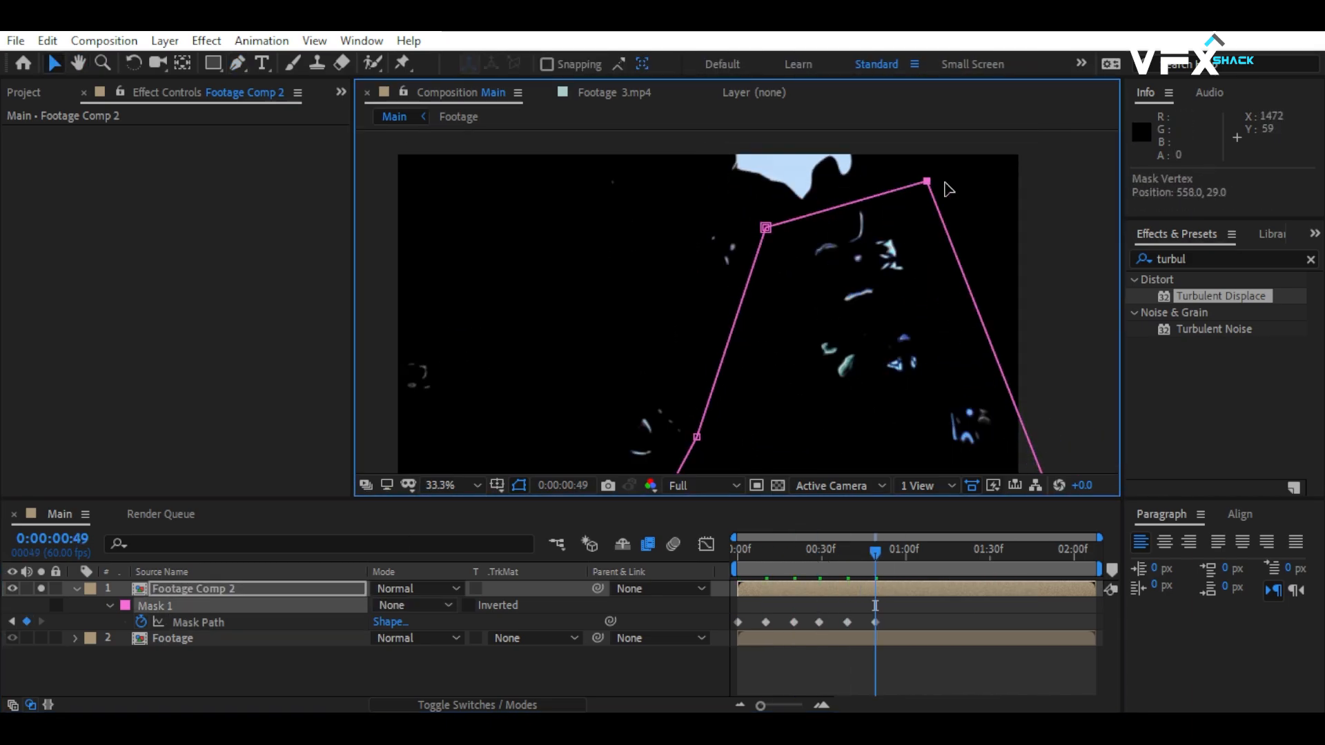
pyautogui.moveTo(872, 174); pyautogui.dragTo(955, 183)
# - Continue fitting the mask path to the gun about every ten frames through the end of the clip
pyautogui.scroll(-1, 880, 289)
pyautogui.hotkey('shift', 'pagedown')
pyautogui.hotkey('shift', 'pagedown')
pyautogui.moveTo(752, 263); pyautogui.dragTo(733, 286)
pyautogui.hotkey('shift', 'pagedown')
pyautogui.moveTo(849, 244)
pyautogui.mouseDown()
pyautogui.moveTo(818, 267)
pyautogui.moveTo(849, 233)
pyautogui.mouseUp()
pyautogui.click(41, 588)
pyautogui.hotkey('shift', 'pagedown')
pyautogui.moveTo(734, 286); pyautogui.dragTo(769, 257)
pyautogui.hotkey('shift', 'pagedown')
pyautogui.click(41, 588)
pyautogui.moveTo(849, 232); pyautogui.dragTo(796, 258)
pyautogui.hotkey('shift', 'pagedown')
pyautogui.hotkey('shift', 'pagedown')
# - Set Mask 1's mode to Add and preview the soloed gun glow within the animated mask
pyautogui.click(951, 551)
pyautogui.click(421, 604)
pyautogui.click(453, 481)
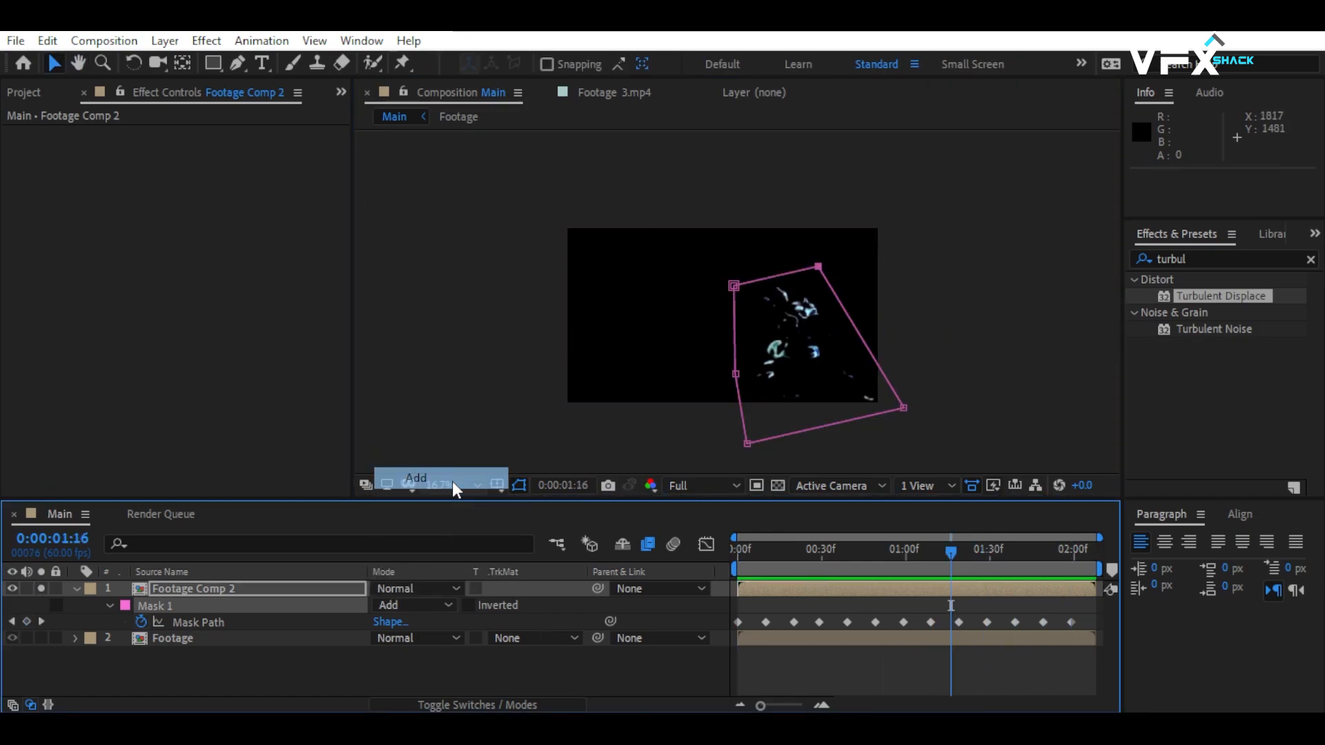
pyautogui.press('space')
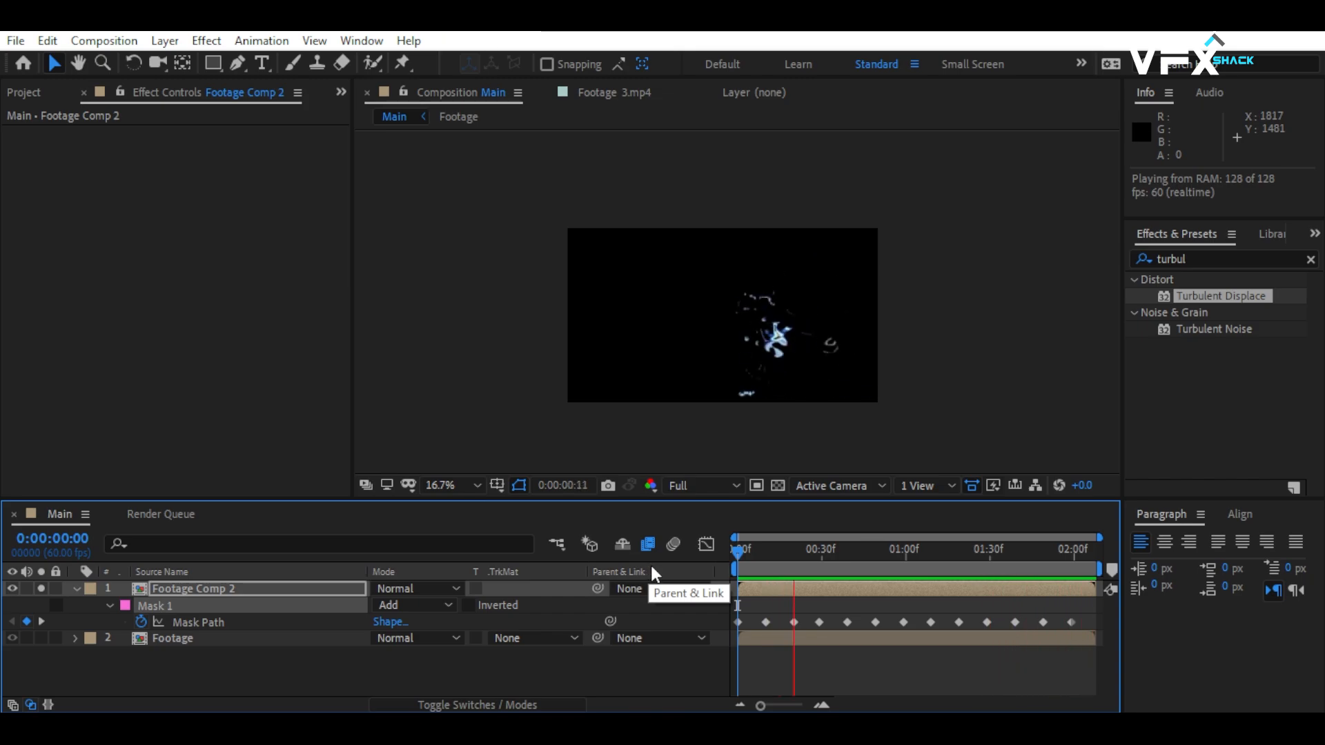
pyautogui.press('space')
# - Turn off solo on Footage Comp 2 and play the full composition from the start
pyautogui.click(40, 588)
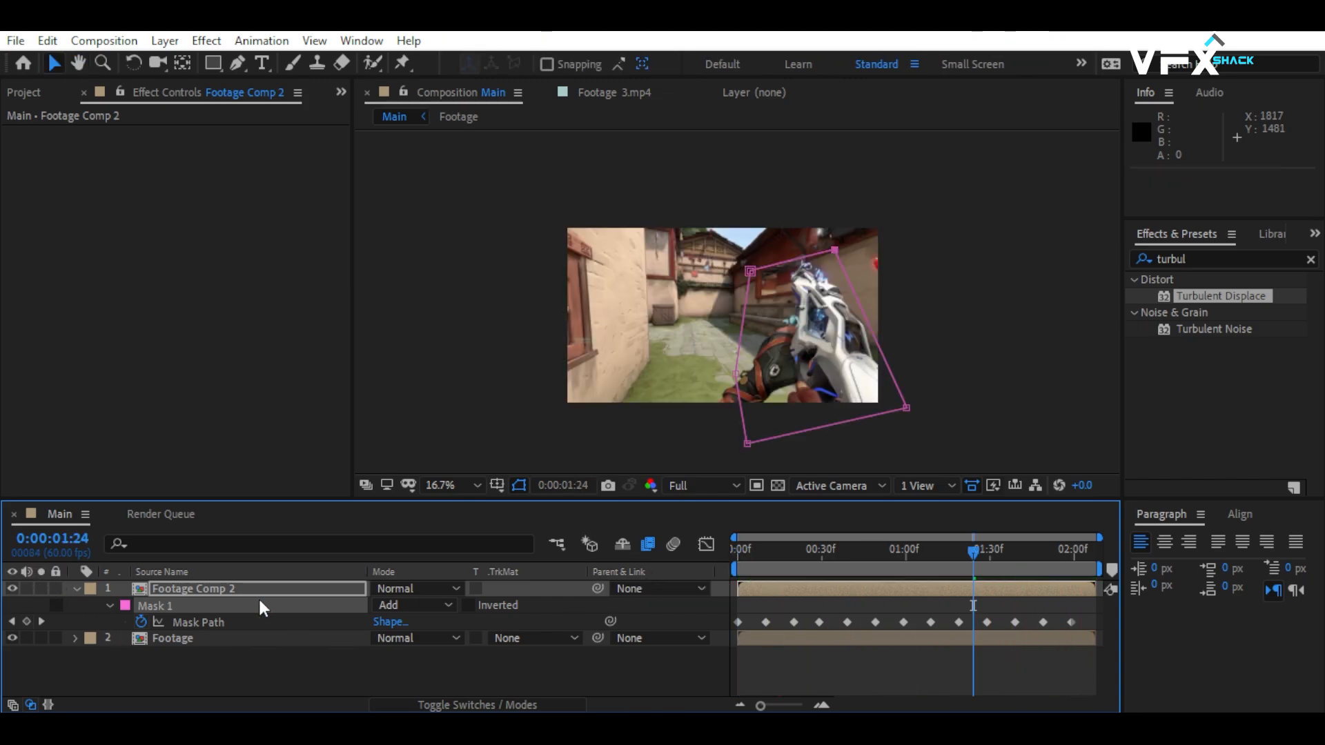
pyautogui.press('Home')
pyautogui.press('space')
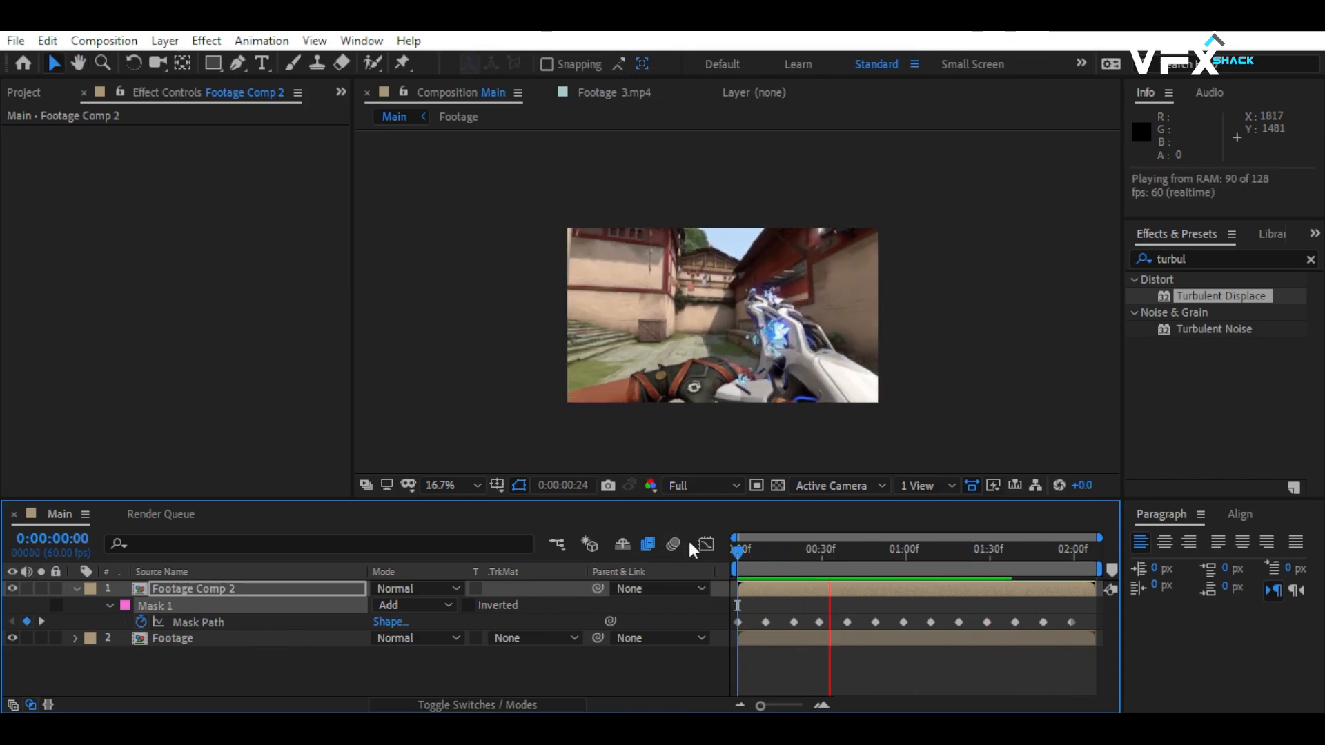
pyautogui.press('space')
pyautogui.hotkey('shift', '/')
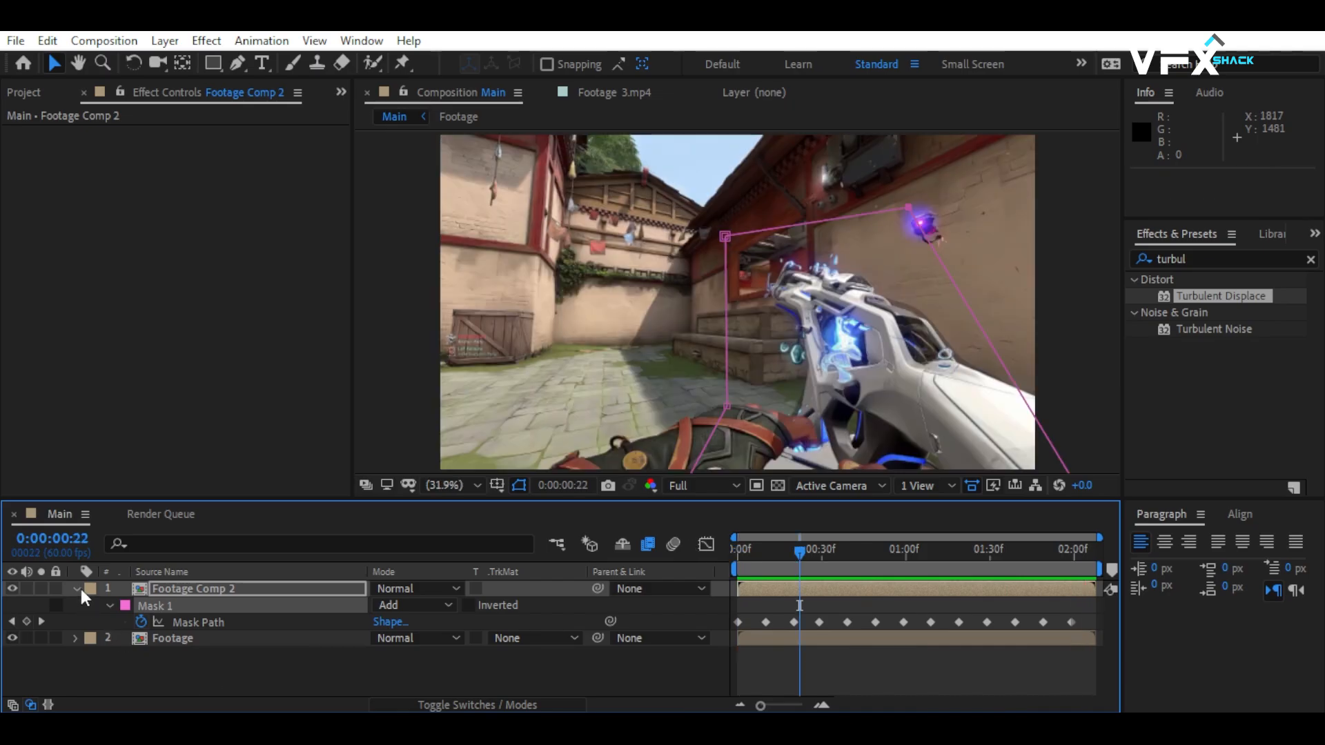
# - Find the Tritone effect and apply it to the Footage Comp 2 layer
pyautogui.click(75, 589)
pyautogui.click(210, 590)
pyautogui.hotkey('ctrl', '5')
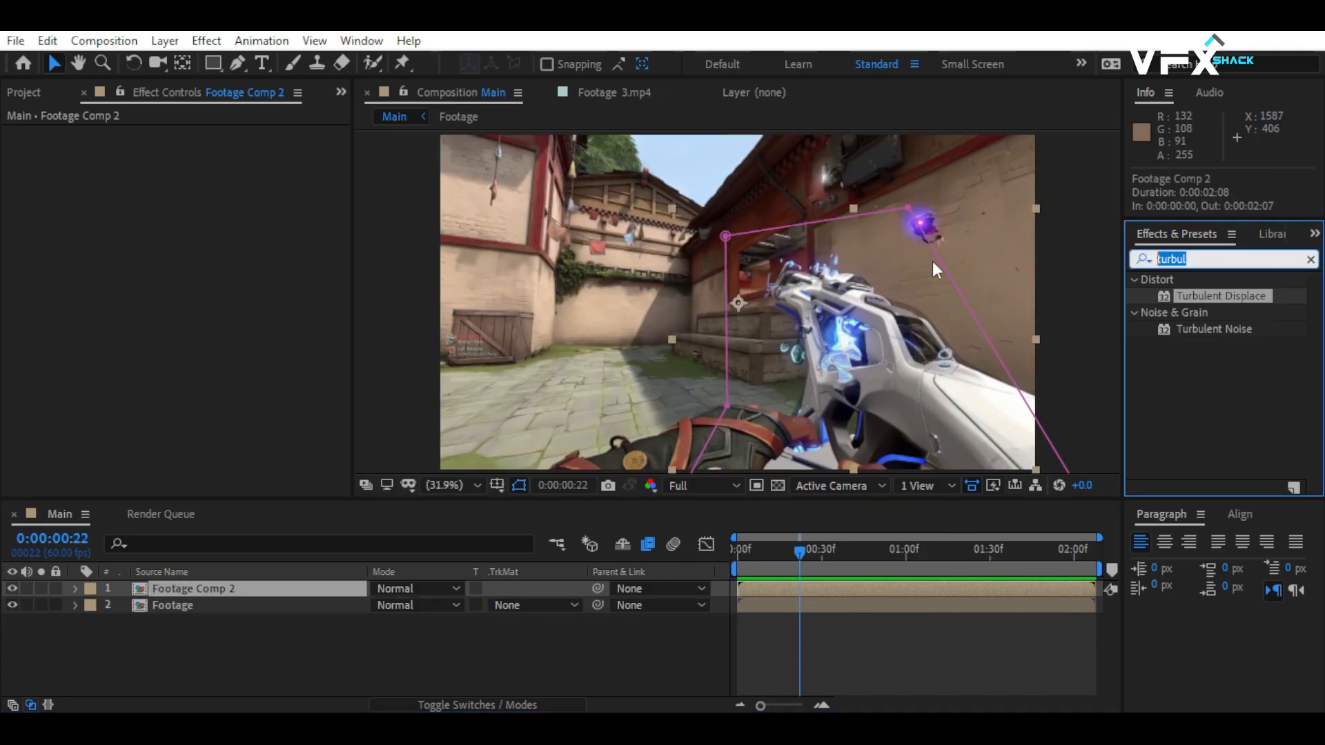
pyautogui.write('tritone')
pyautogui.moveTo(1215, 296); pyautogui.dragTo(174, 586)
# - Set the Tritone Highlights color to a deep blue, about 0434BD
pyautogui.click(201, 149)
pyautogui.click(649, 562)
pyautogui.click(618, 526)
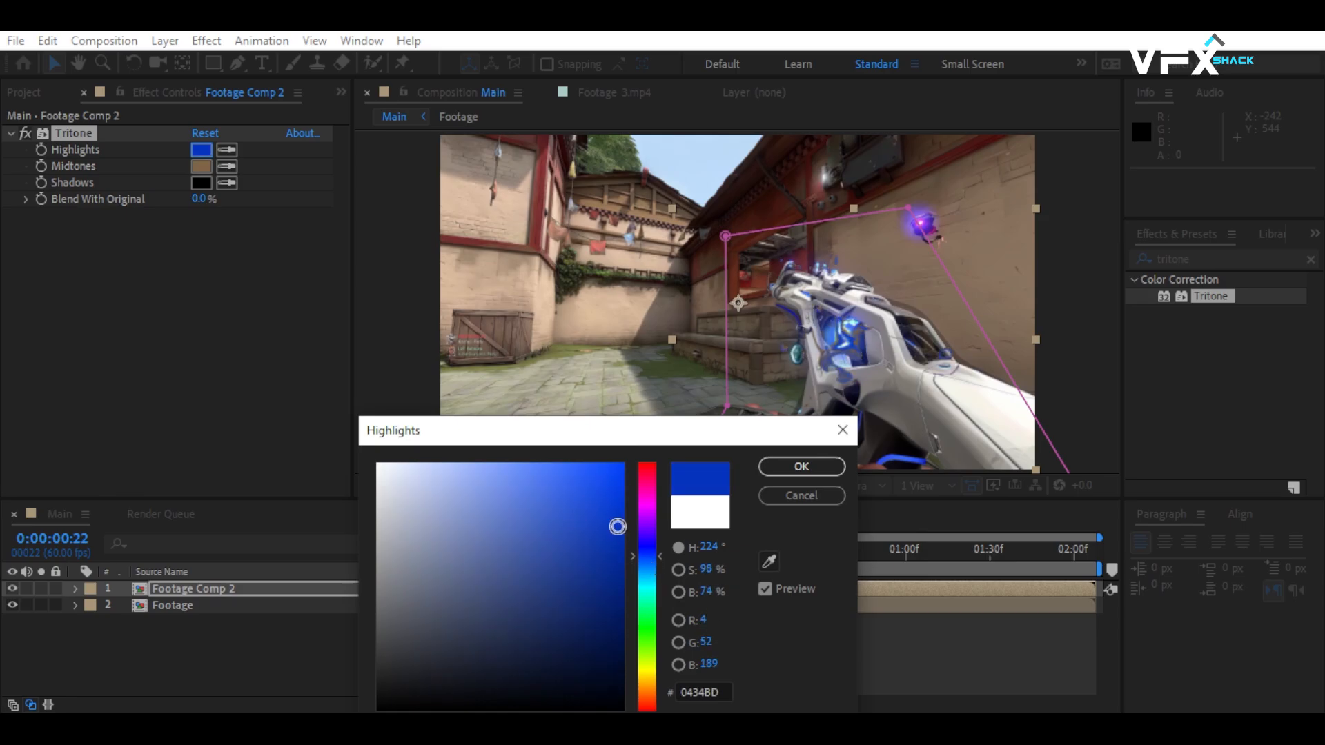
pyautogui.click(801, 466)
# - Set the Tritone Midtones to a light sky blue and the Shadows to a very pale blue, about BDE2FF
pyautogui.click(200, 166)
pyautogui.click(647, 570)
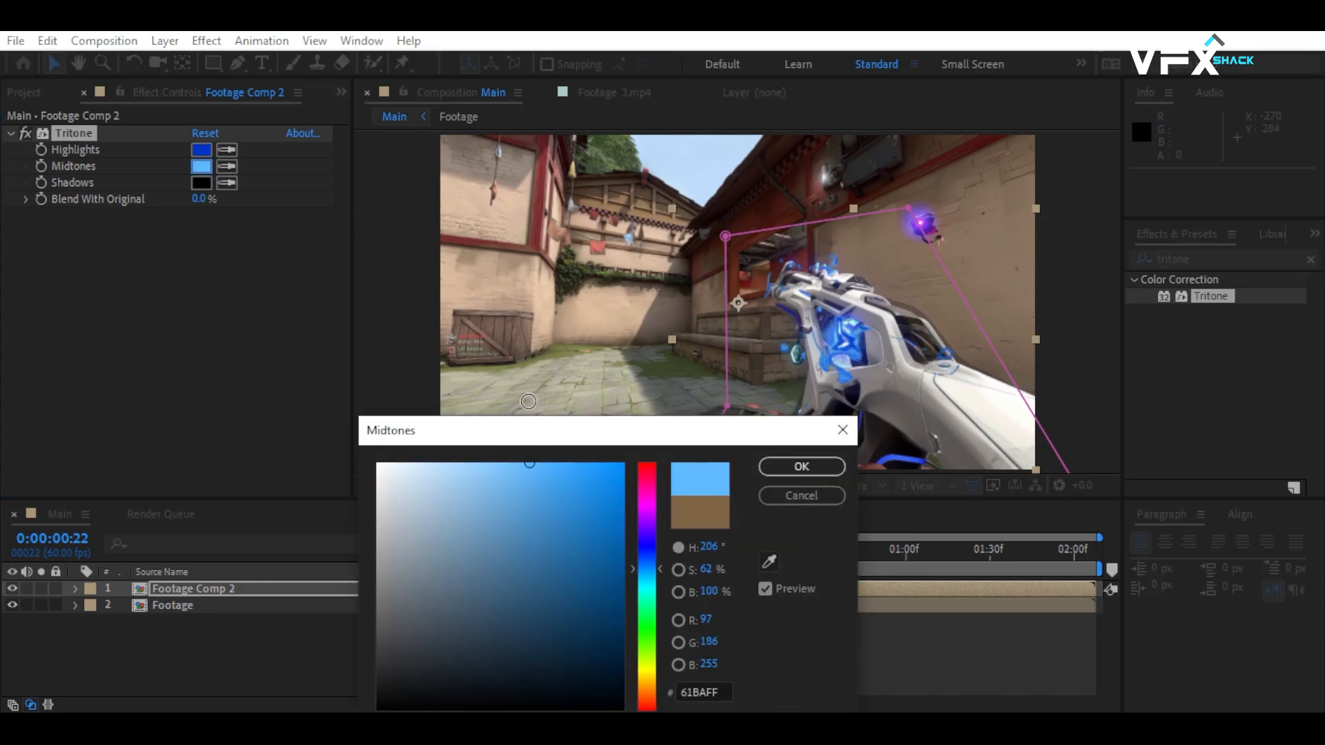
pyautogui.click(801, 467)
pyautogui.click(201, 183)
pyautogui.click(440, 446)
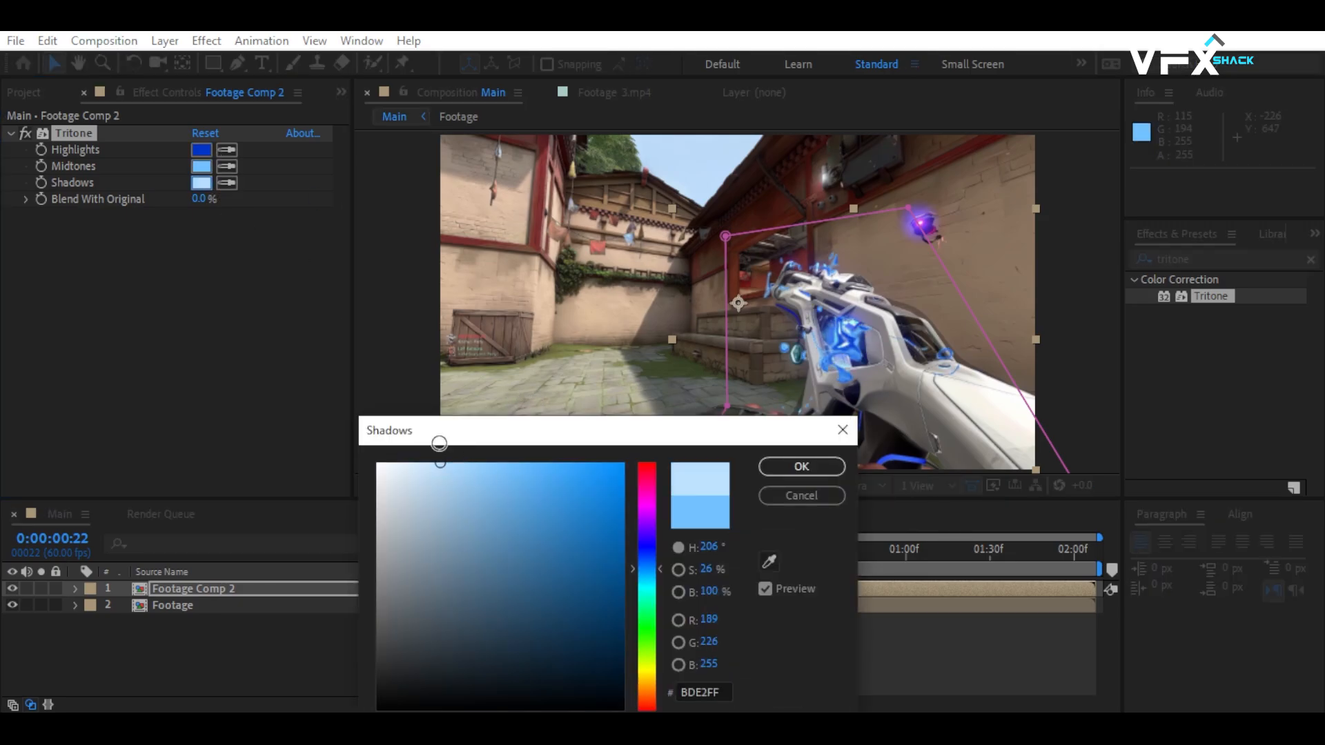
pyautogui.click(802, 467)
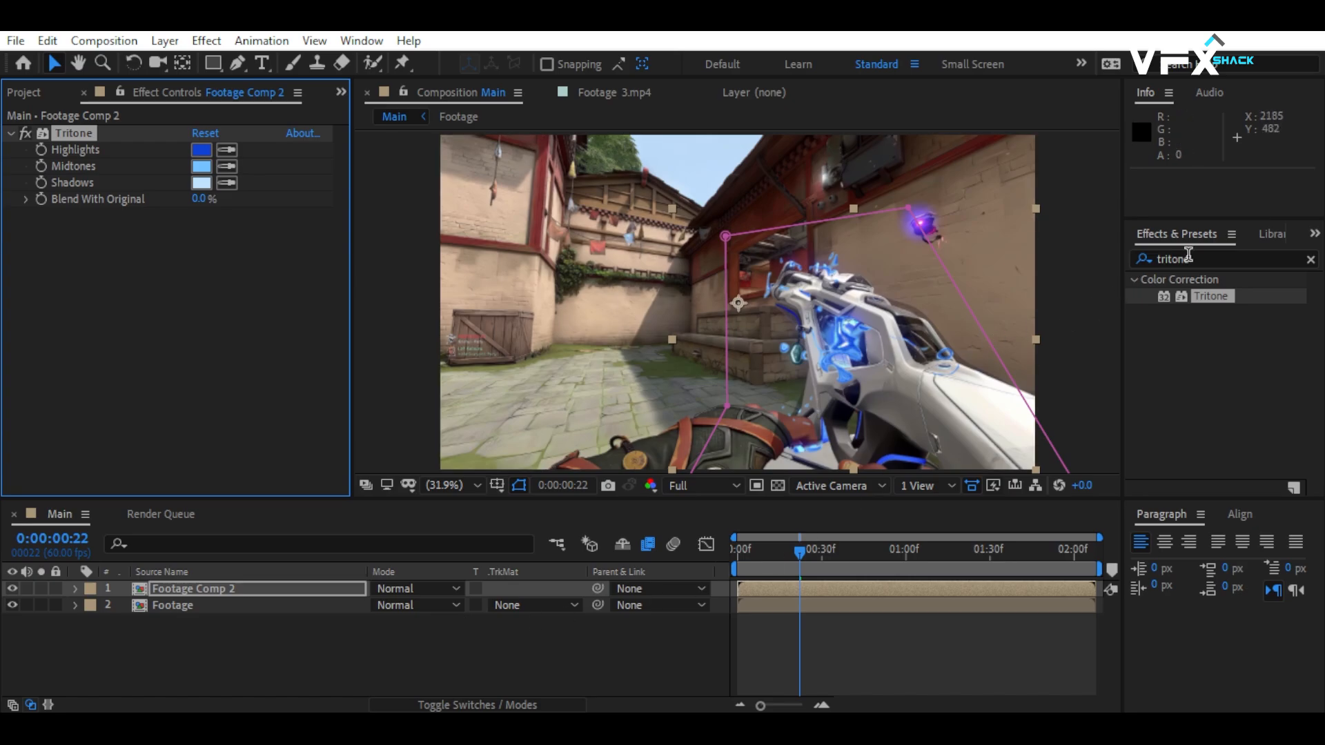
# - Apply a Glow effect to Footage Comp 2 with threshold about 54.9%, radius 80 and intensity 2.0
pyautogui.click(1215, 259)
pyautogui.write('glow')
pyautogui.moveTo(1206, 411); pyautogui.dragTo(428, 323)
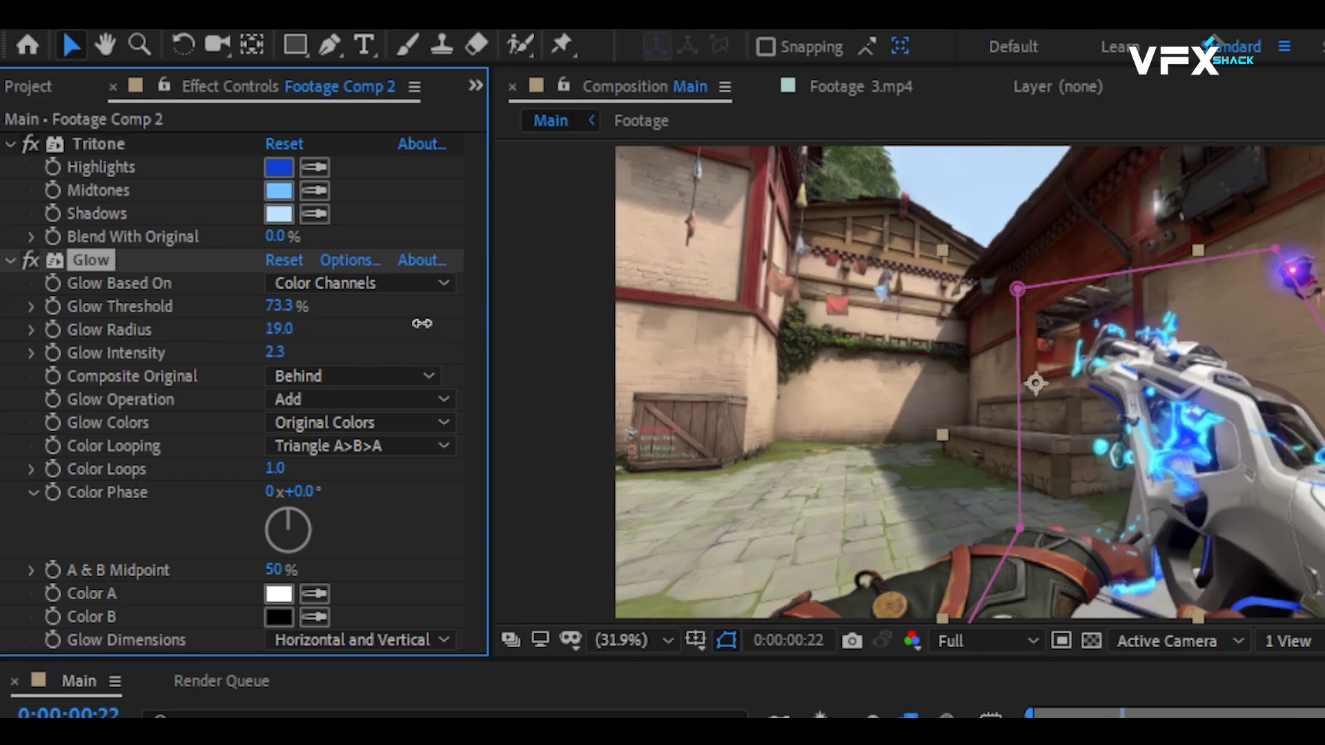
pyautogui.moveTo(278, 330); pyautogui.dragTo(388, 325)
pyautogui.moveTo(282, 306); pyautogui.dragTo(270, 313)
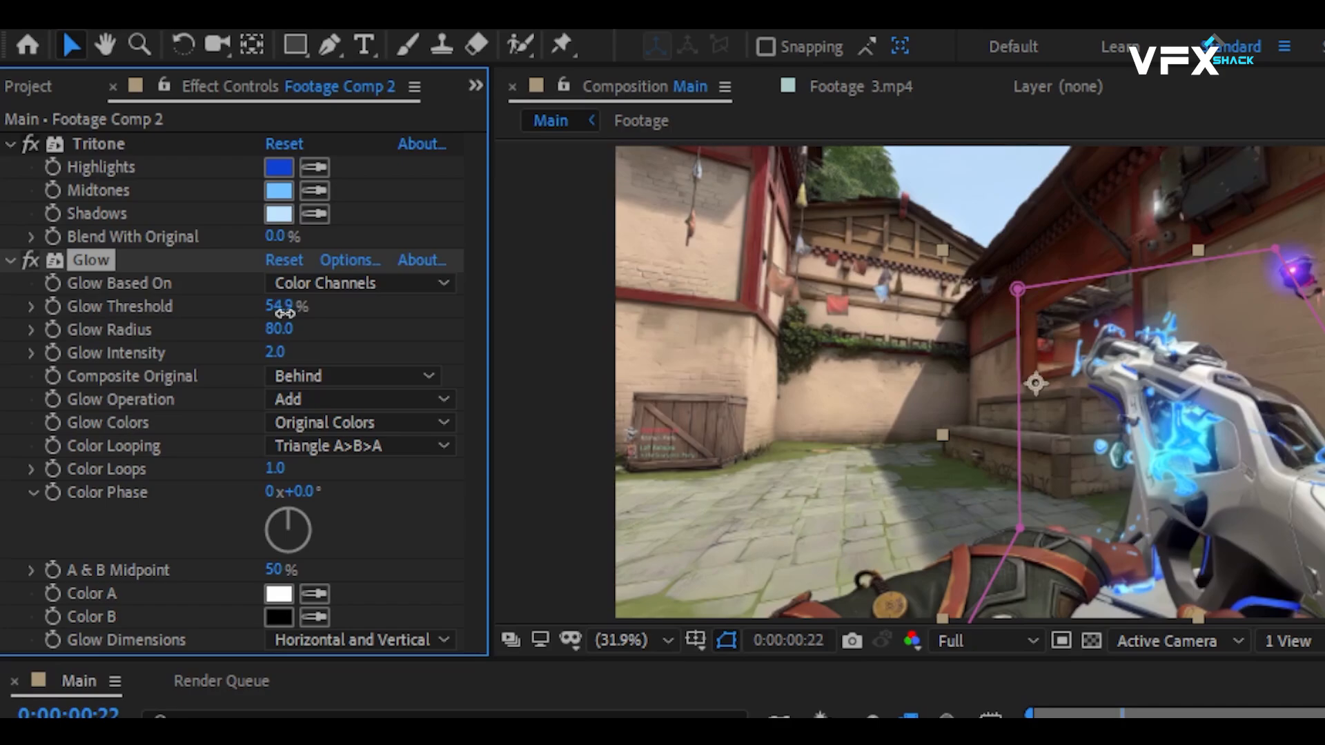
# - Duplicate the Glow effect, raise the copy's Glow Threshold to 100% and lower its Glow Radius
pyautogui.click(12, 261)
pyautogui.hotkey('ctrl', 'd')
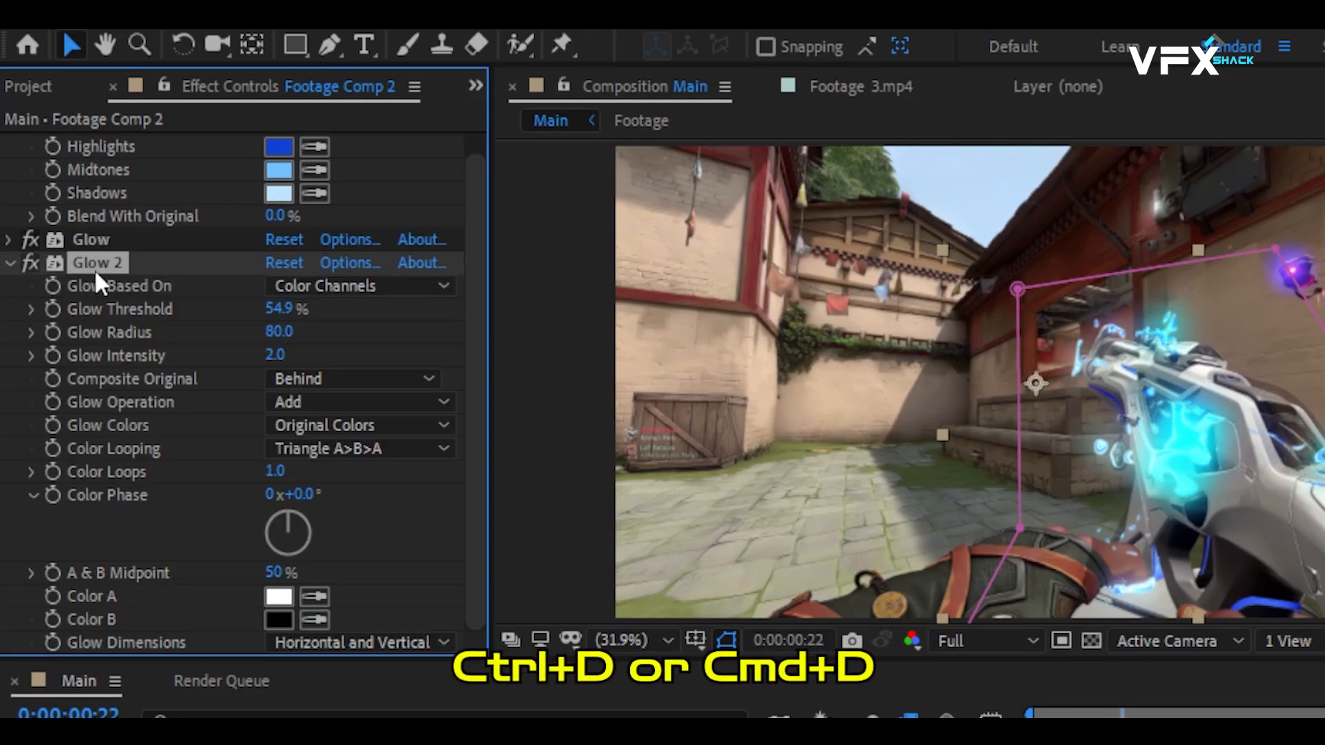
pyautogui.moveTo(301, 307); pyautogui.dragTo(629, 320)
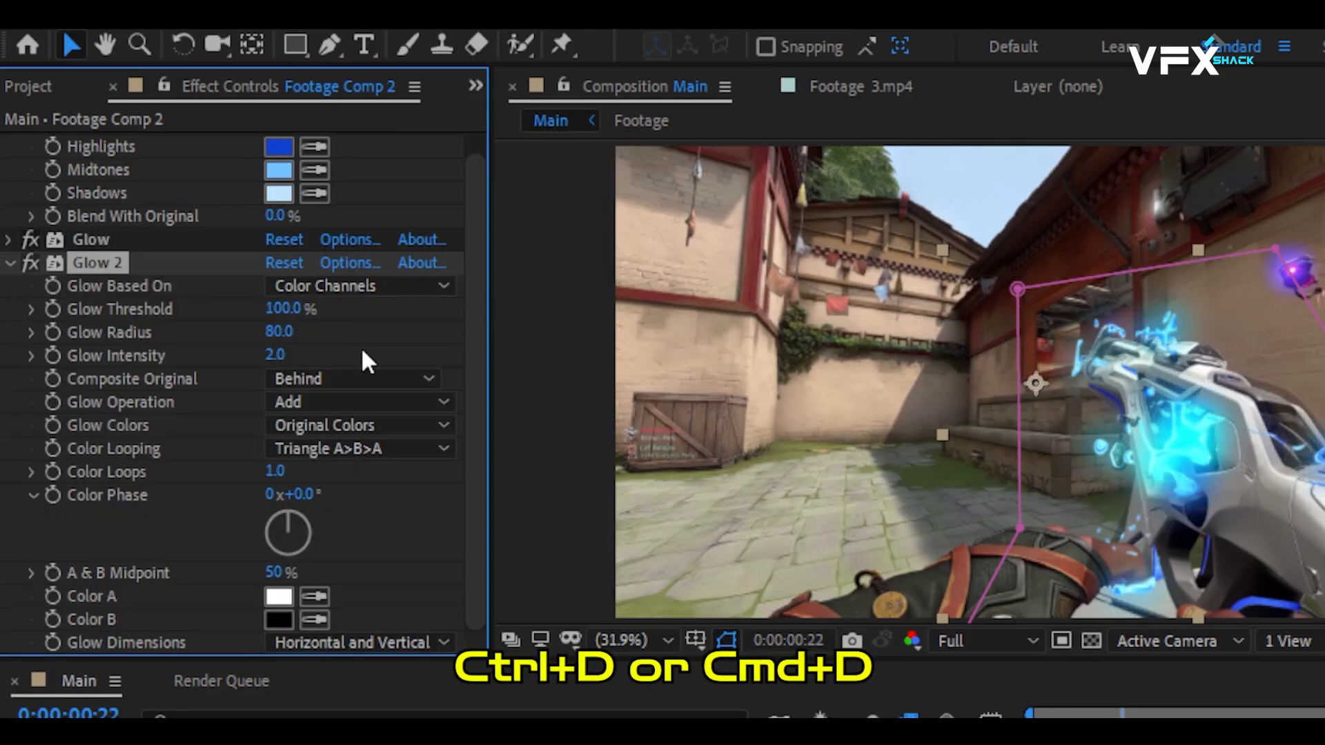
pyautogui.moveTo(283, 333); pyautogui.dragTo(167, 340)
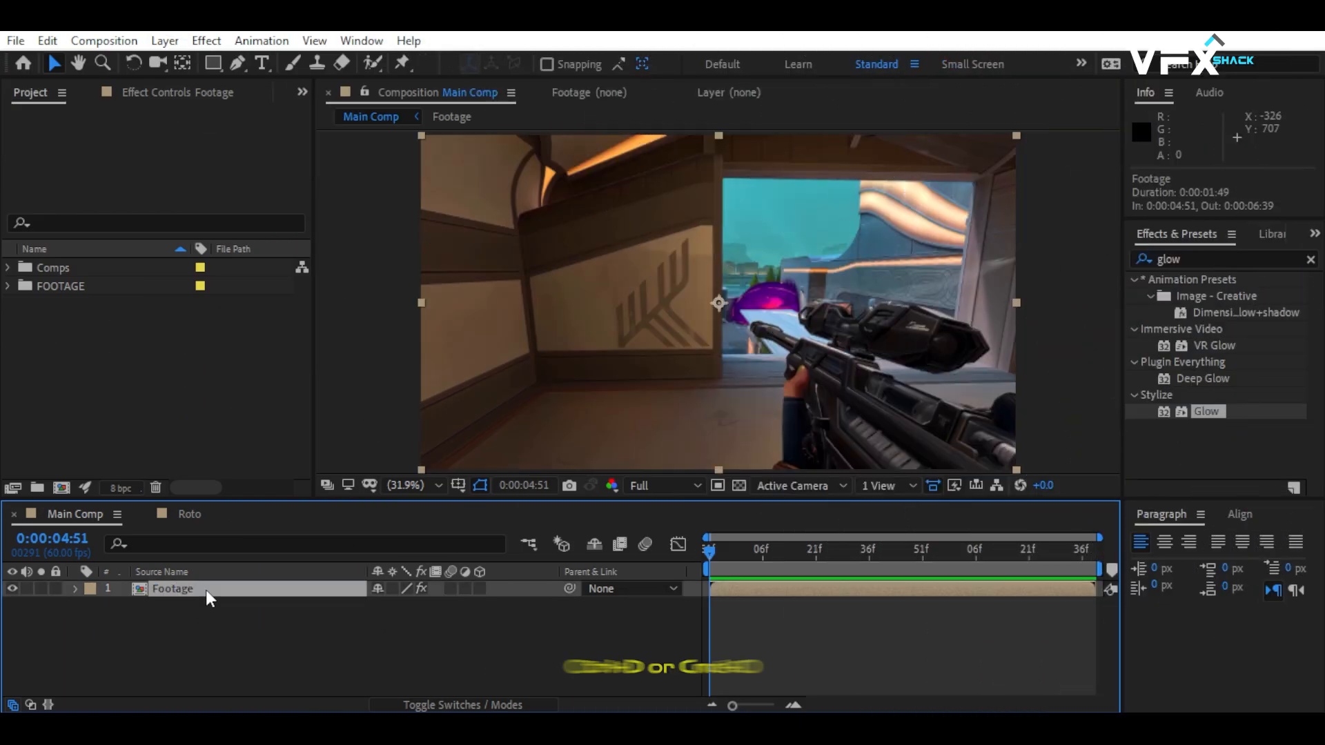
# - Duplicate the Footage layer and pre-compose the copy as "Roto", moving all attributes into the new composition
pyautogui.hotkey('ctrl', 'd')
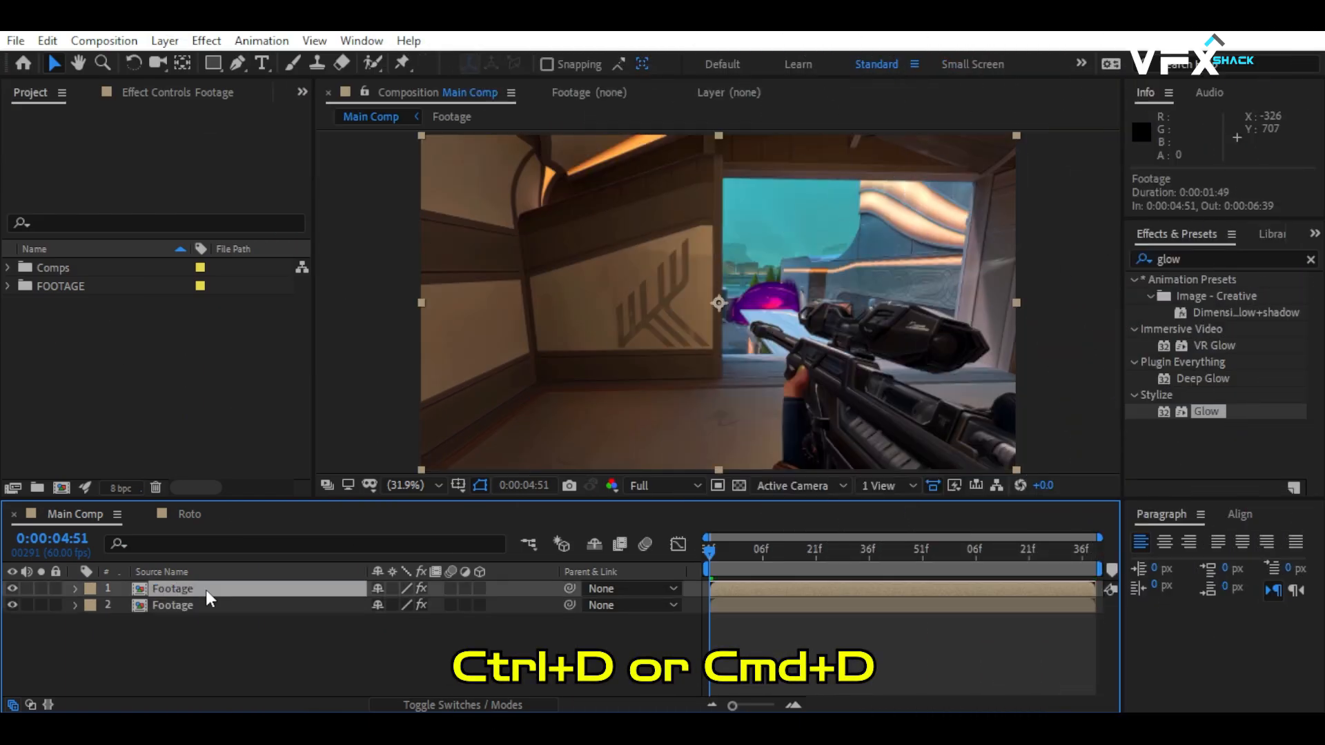
pyautogui.rightClick(206, 591)
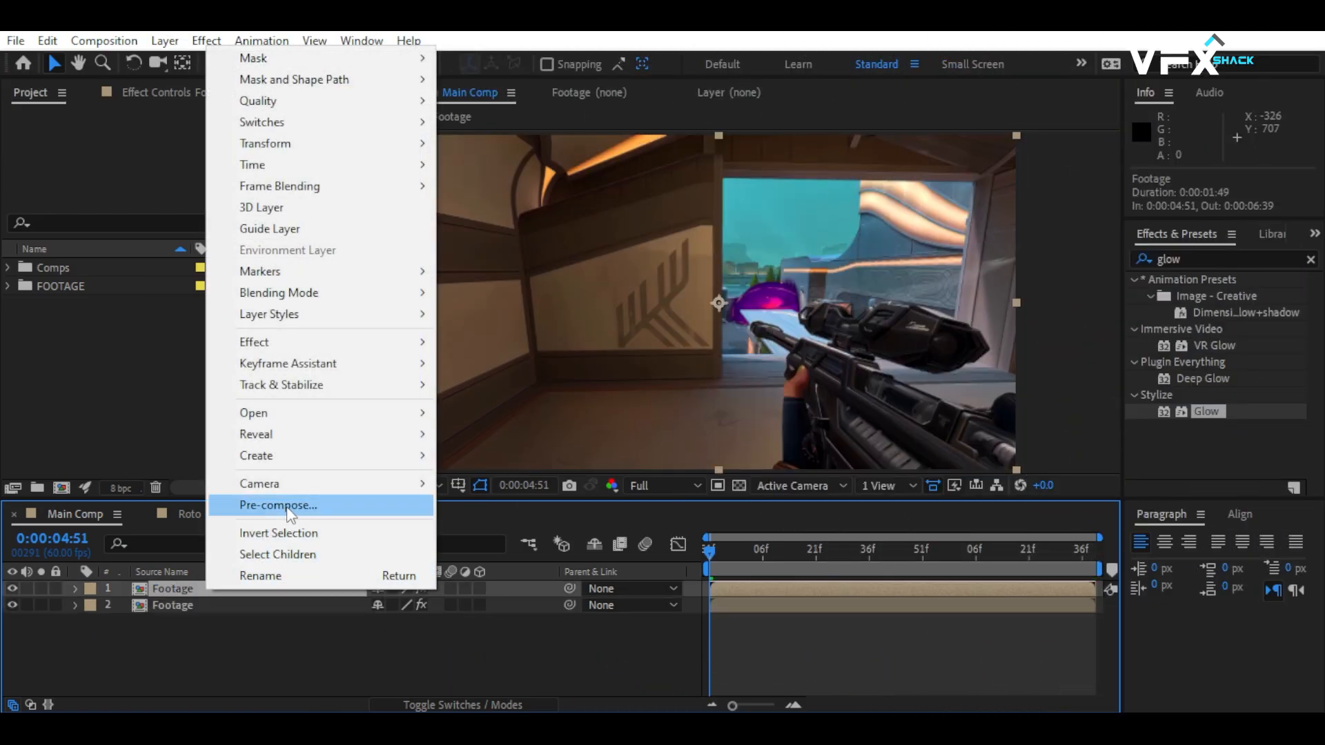
pyautogui.click(288, 506)
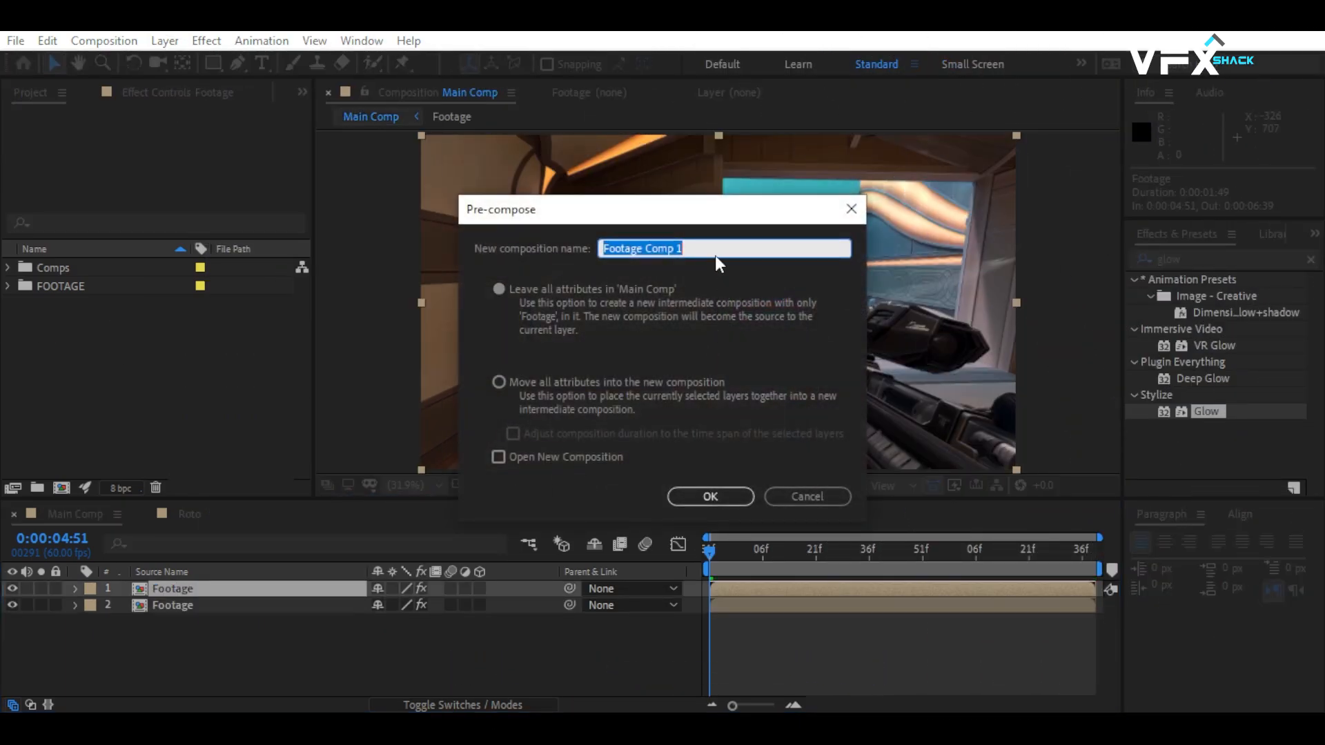
pyautogui.write('Roto')
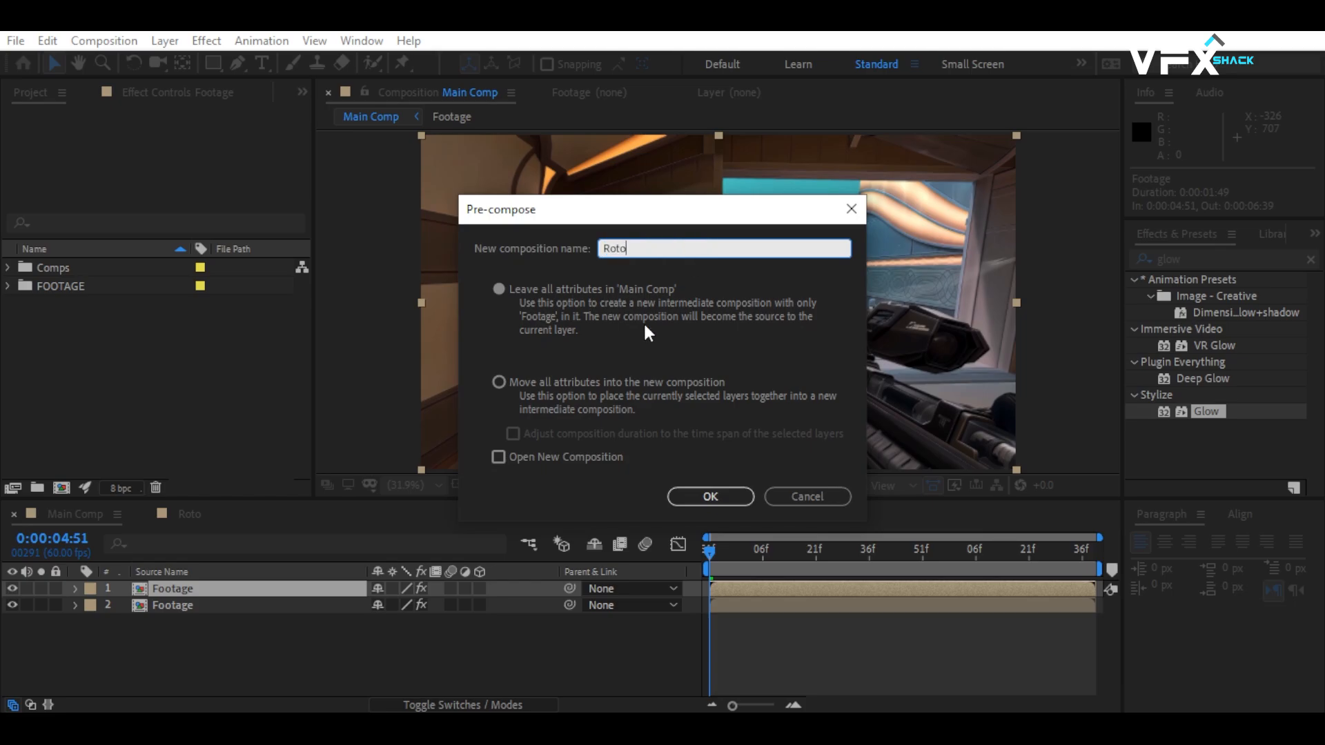
pyautogui.click(498, 381)
pyautogui.click(708, 496)
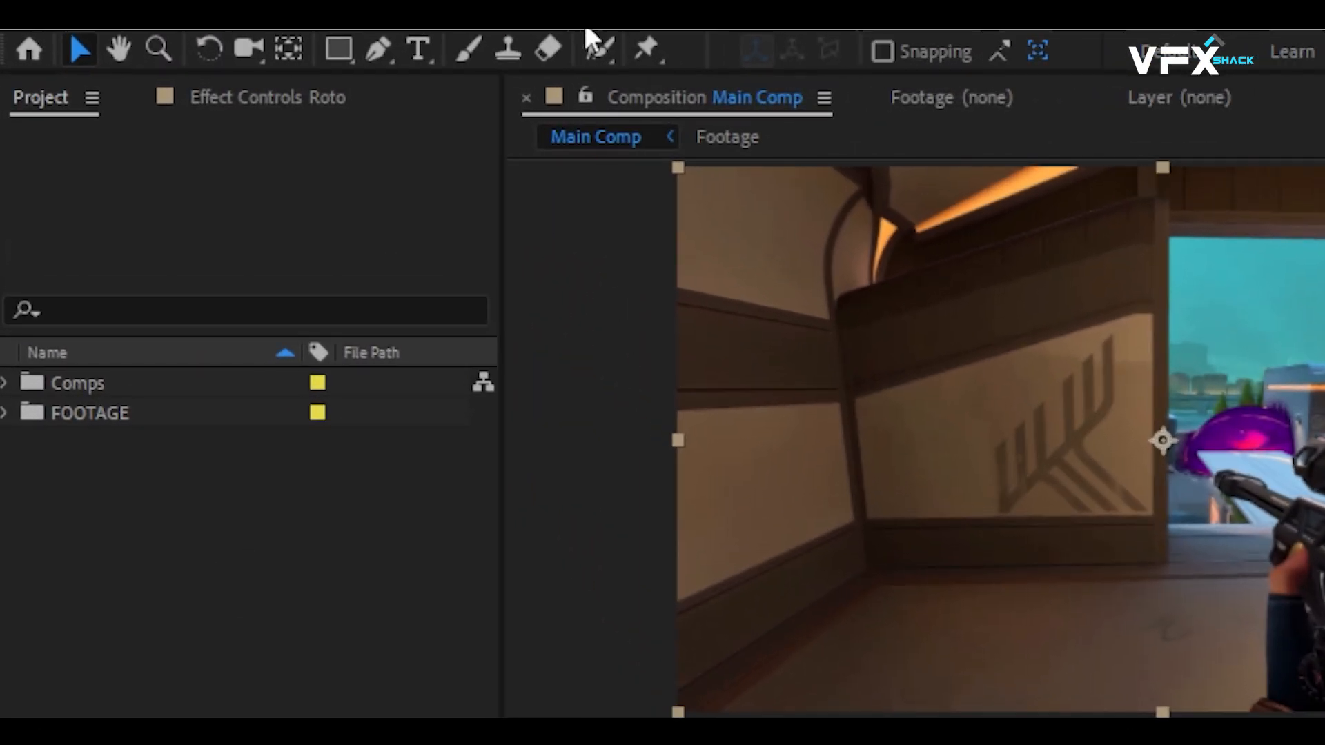
# - Select the rifle body and its scope with the Roto Brush on the Roto layer's first frame
pyautogui.click(595, 51)
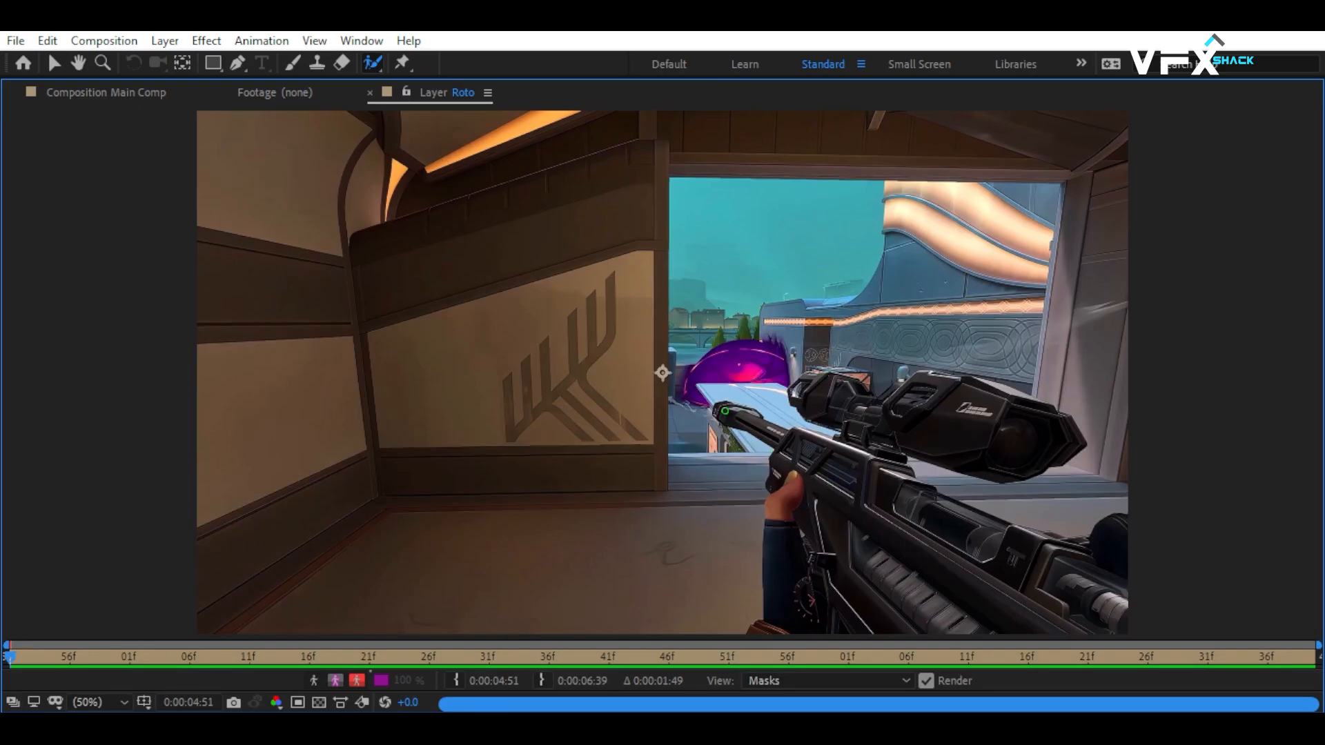
pyautogui.moveTo(725, 412)
pyautogui.mouseDown()
pyautogui.moveTo(978, 561)
pyautogui.moveTo(1096, 609)
pyautogui.mouseUp()
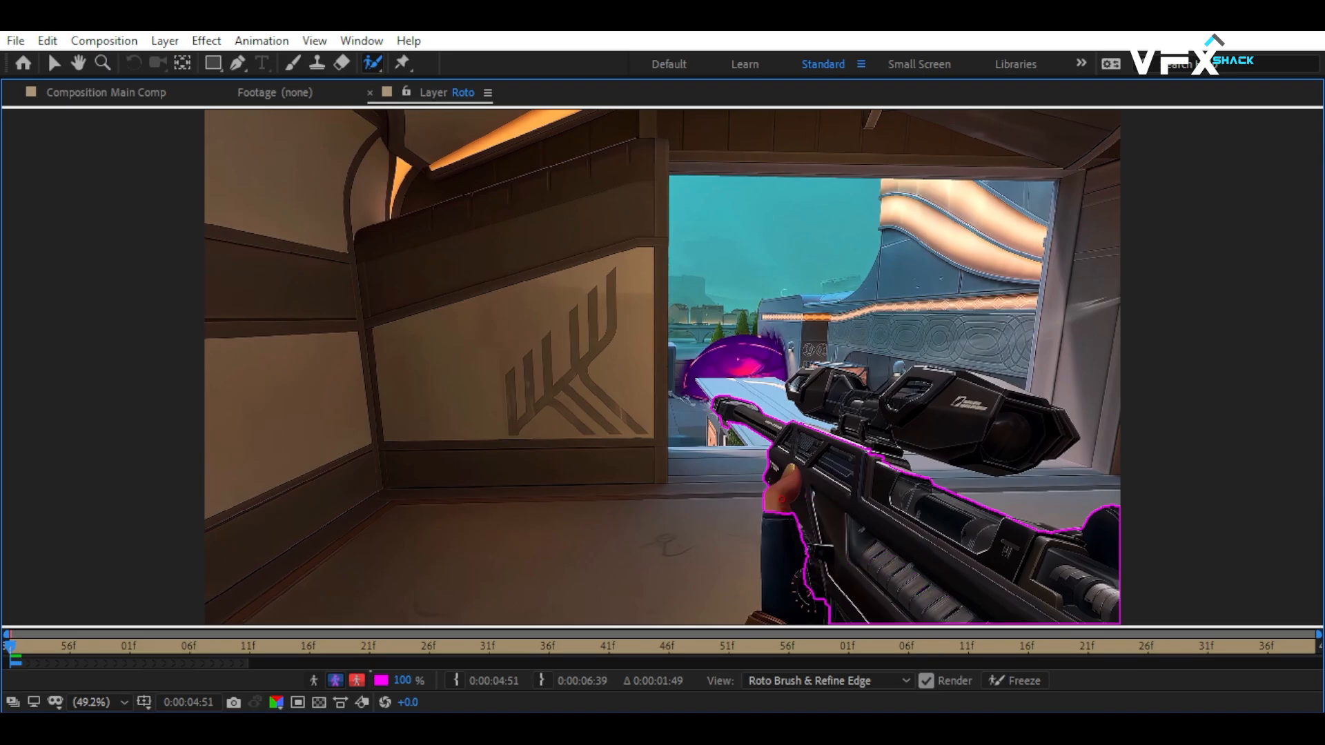
pyautogui.moveTo(807, 379); pyautogui.dragTo(901, 409)
pyautogui.moveTo(1003, 410)
pyautogui.mouseDown()
pyautogui.moveTo(1000, 449)
pyautogui.moveTo(866, 446)
pyautogui.mouseUp()
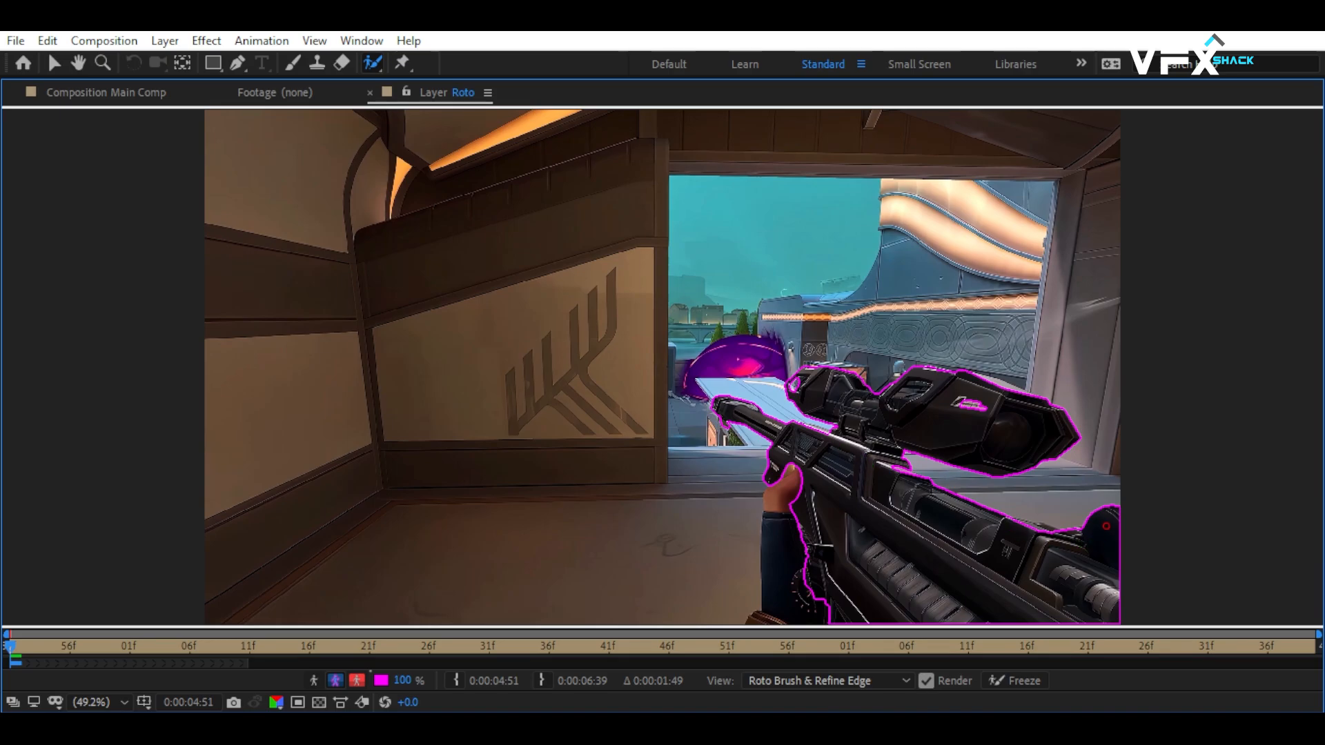
# - Refine the Roto Brush selection around the scope and barrel, propagate it through the frames and correct the rear of the gun
pyautogui.scroll(2, 903, 478)
pyautogui.moveTo(863, 452); pyautogui.dragTo(799, 435)
pyautogui.moveTo(896, 352); pyautogui.dragTo(921, 359)
pyautogui.scroll(-1, 911, 355)
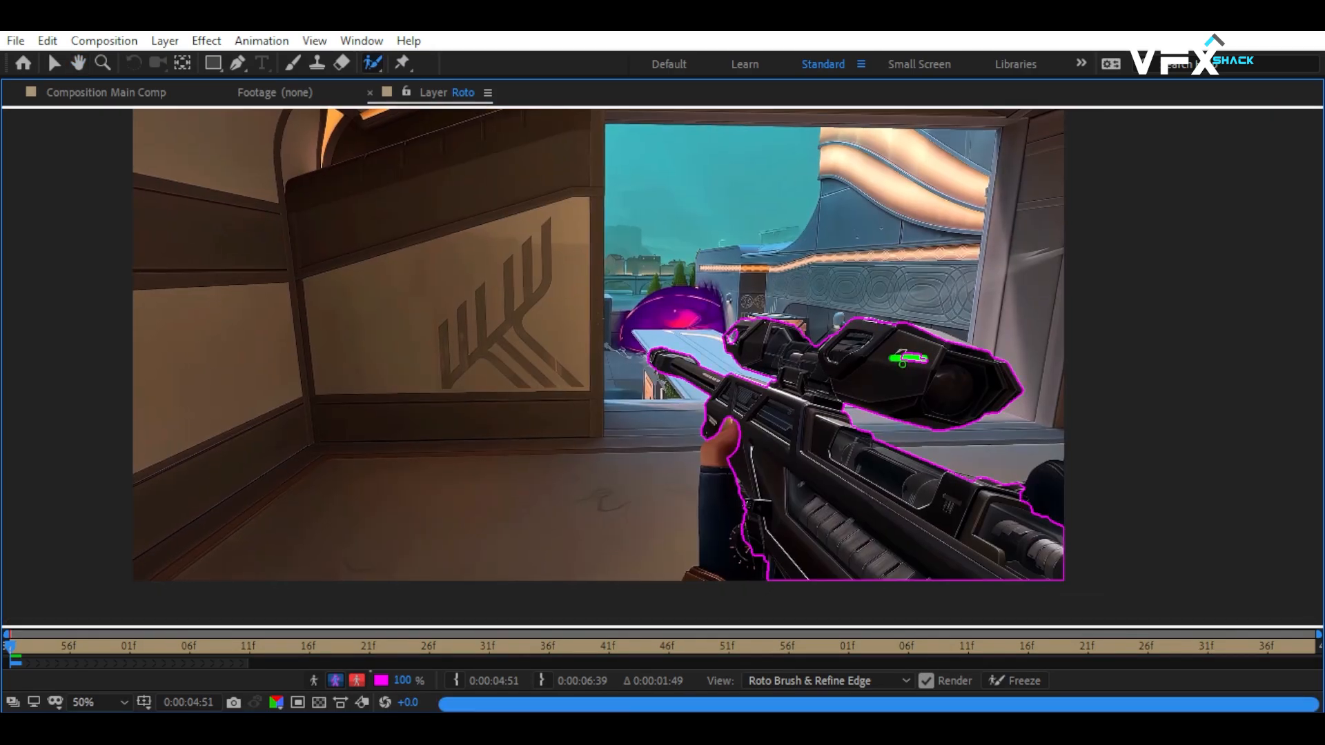
pyautogui.moveTo(479, 517); pyautogui.dragTo(523, 568)
pyautogui.press('space')
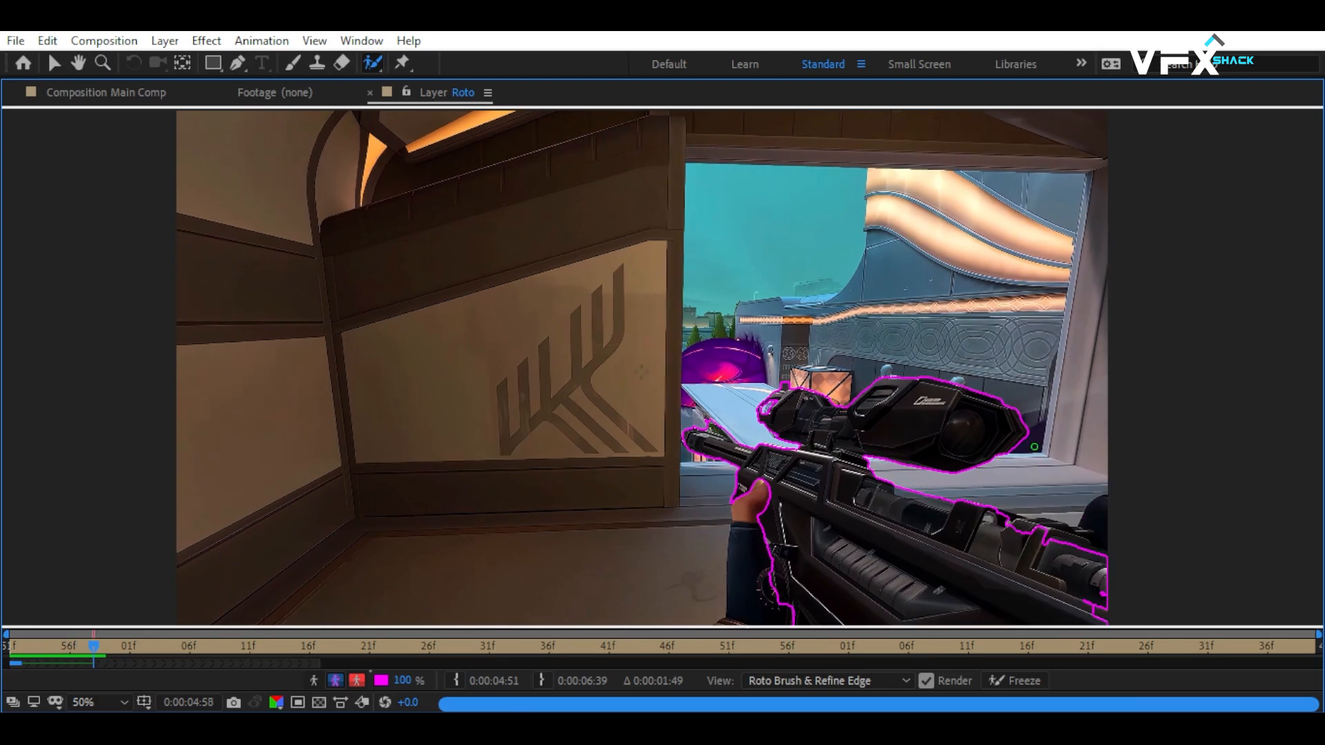
pyautogui.moveTo(1021, 549); pyautogui.dragTo(1044, 555)
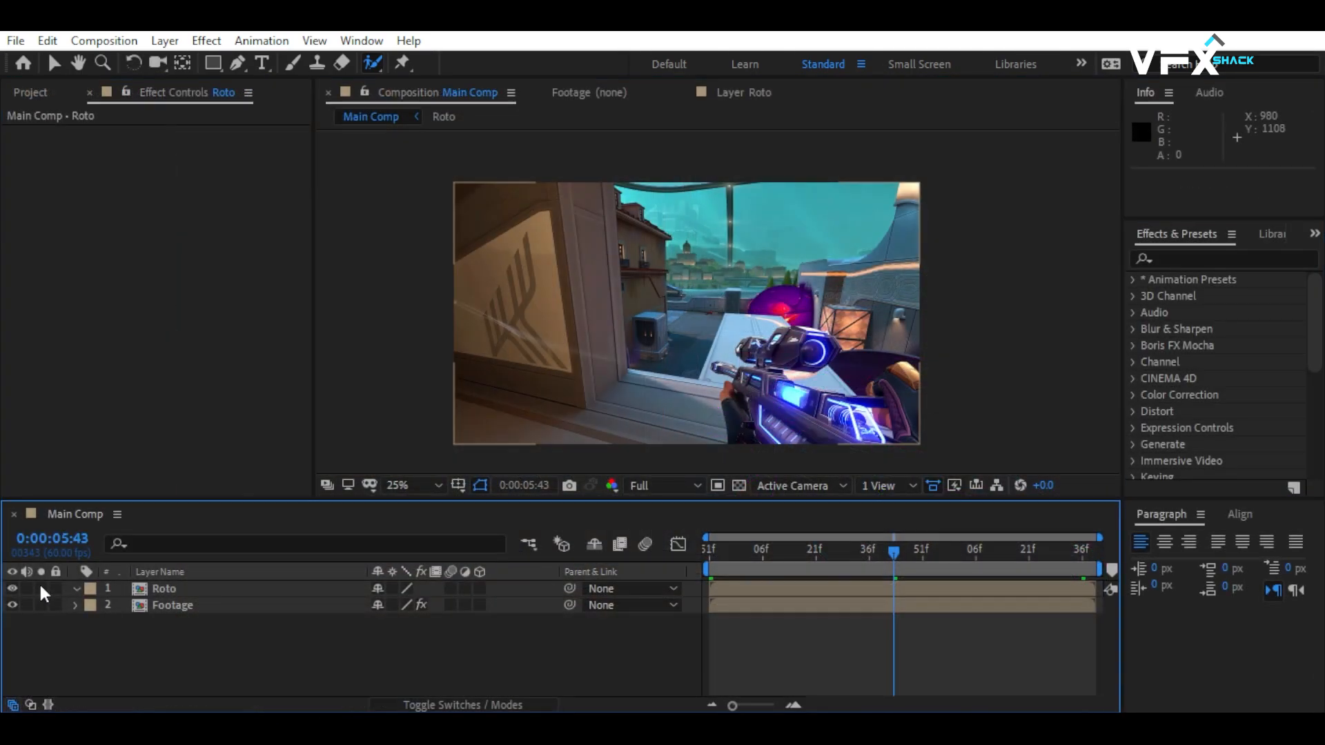
# - Solo the Roto layer in Main Comp and apply a Find Edges effect with Invert enabled
pyautogui.click(42, 588)
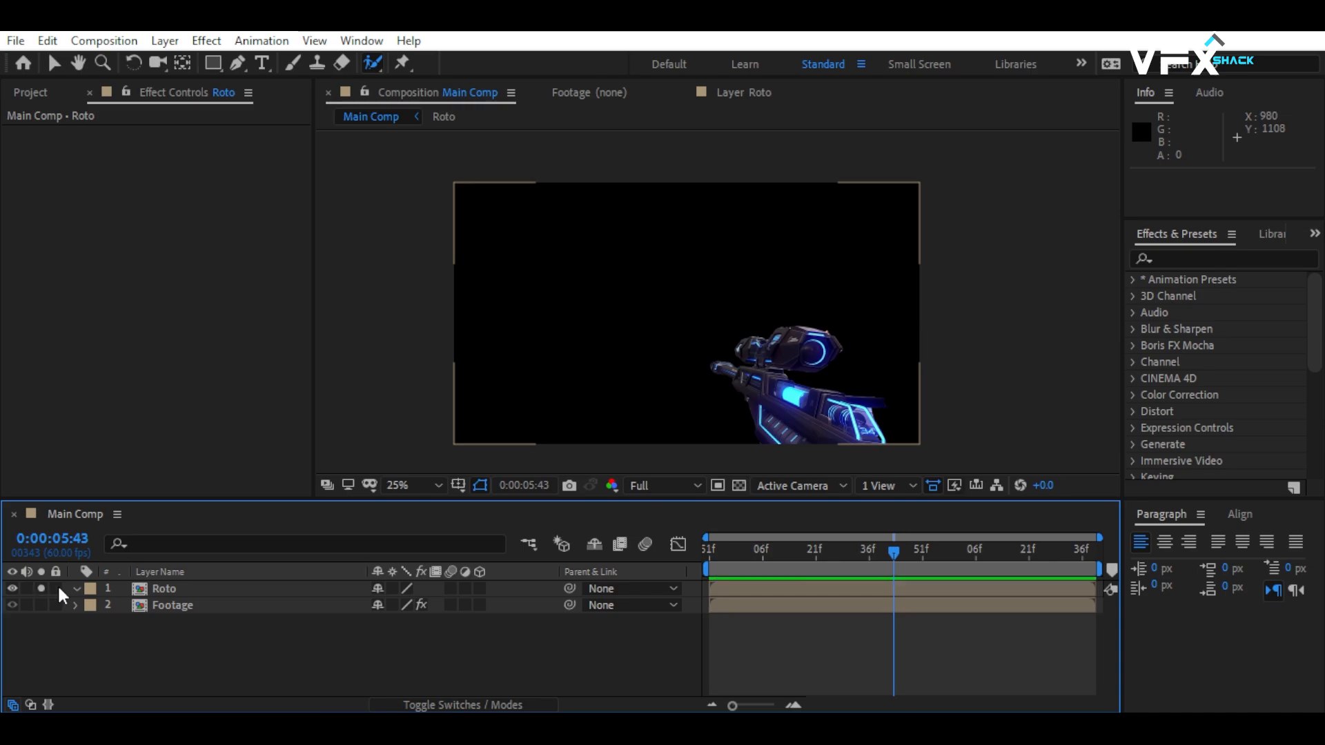
pyautogui.click(194, 588)
pyautogui.click(1227, 259)
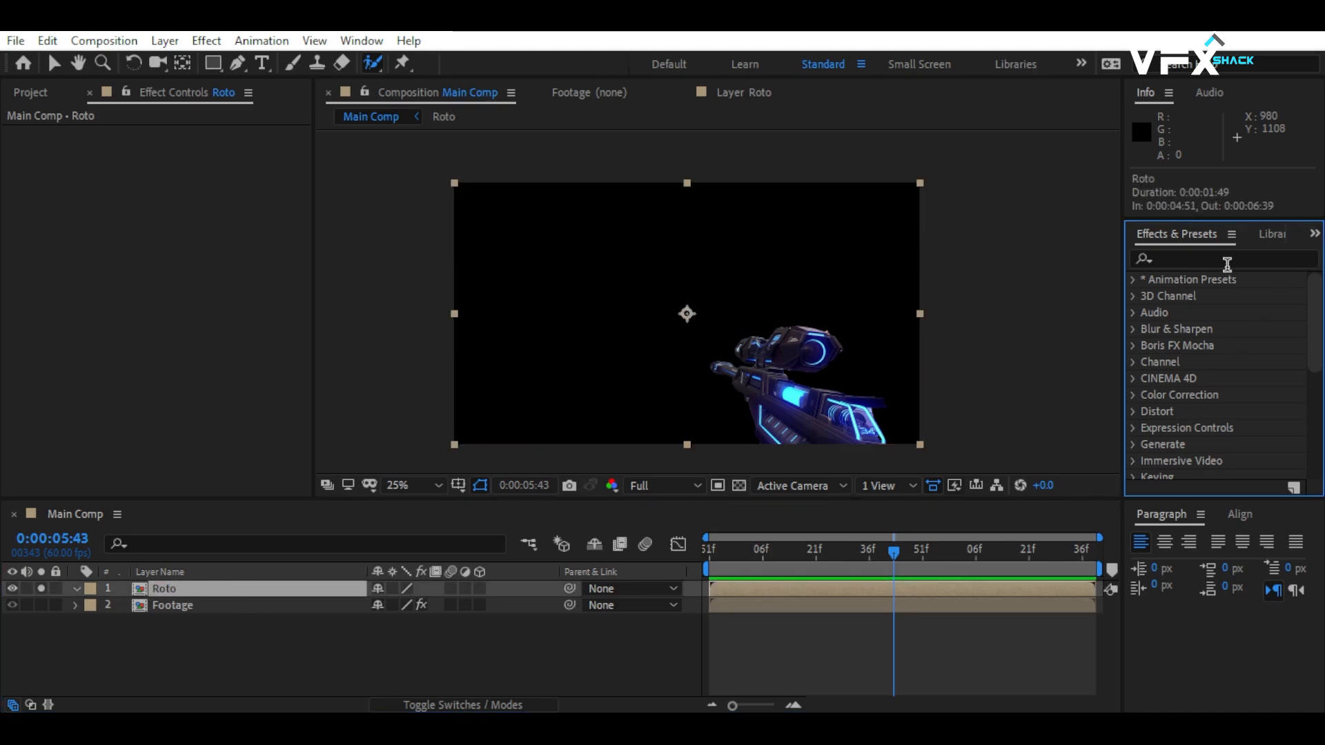
pyautogui.click(1214, 260)
pyautogui.write('find')
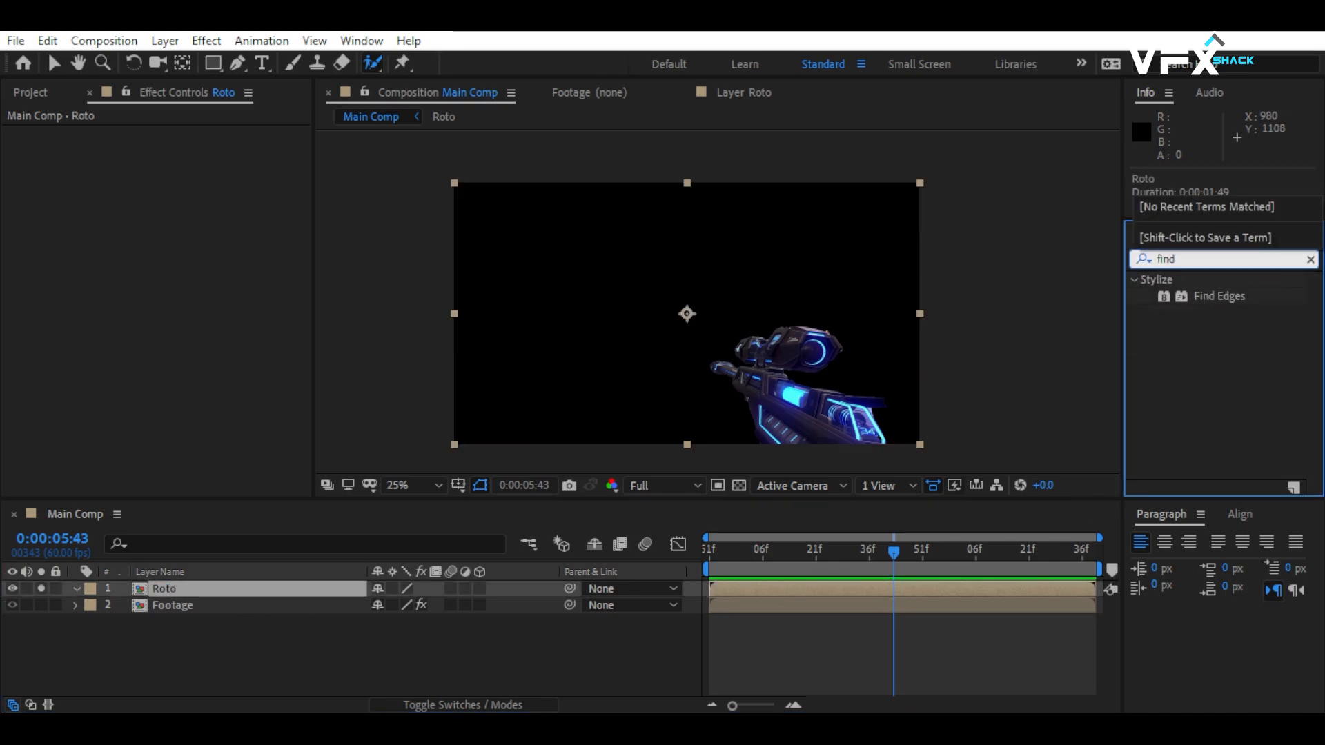
pyautogui.moveTo(1215, 296); pyautogui.dragTo(693, 229)
pyautogui.press('.')
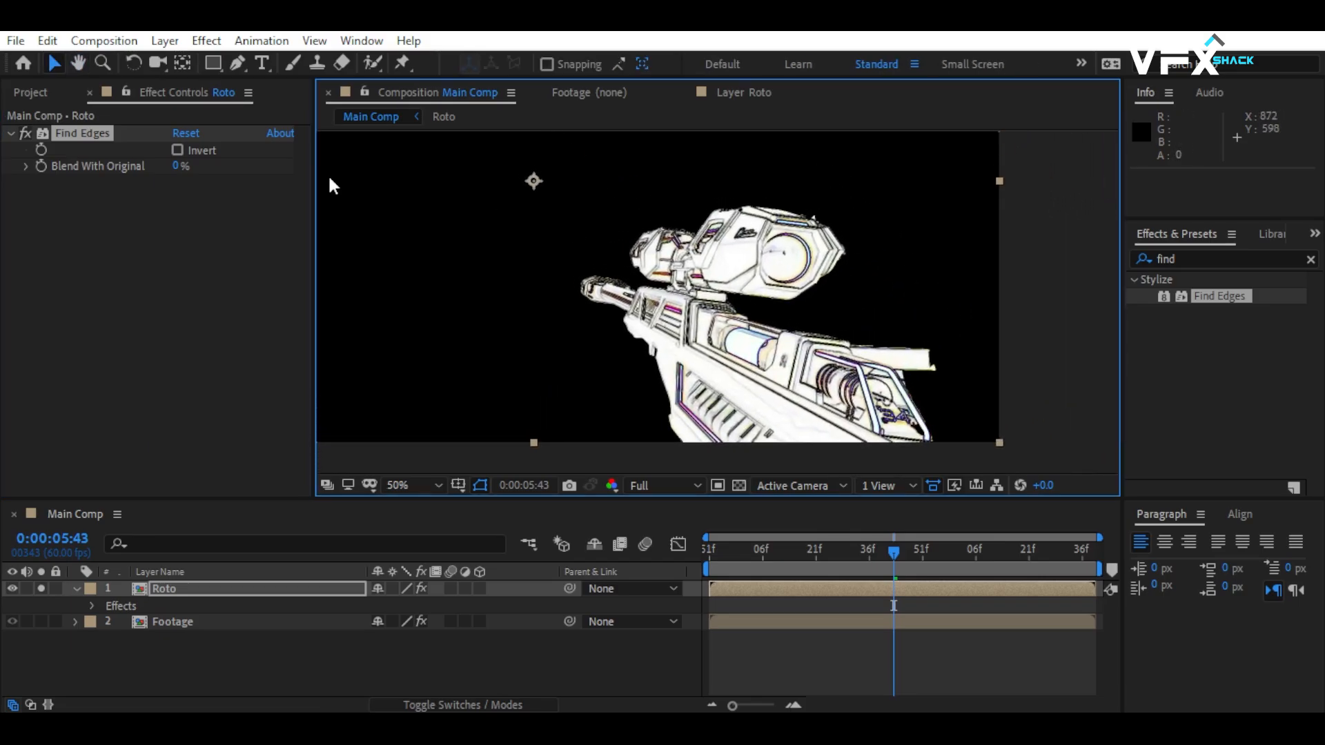
pyautogui.click(178, 150)
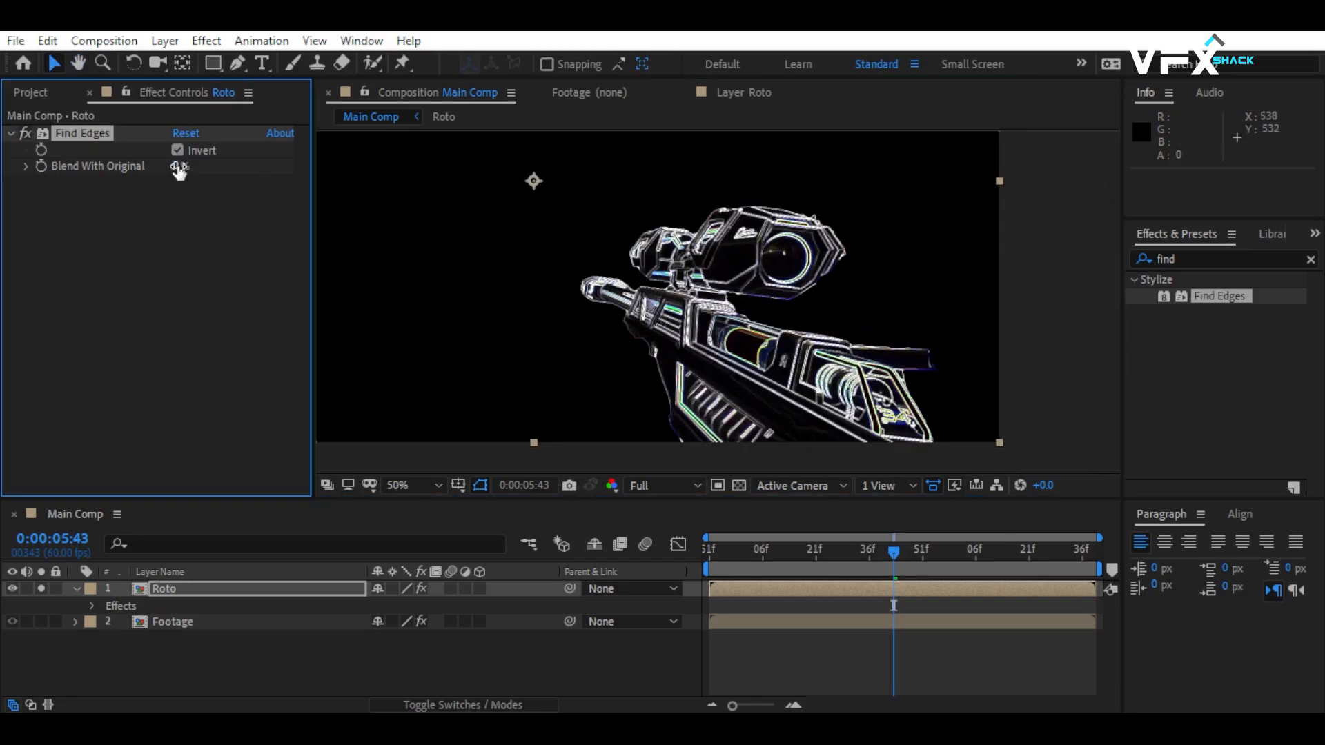
pyautogui.hotkey('ctrl', '`')
# - Apply a Tint effect to the Roto layer and set Map White To to orange, FF9600
pyautogui.click(1192, 259)
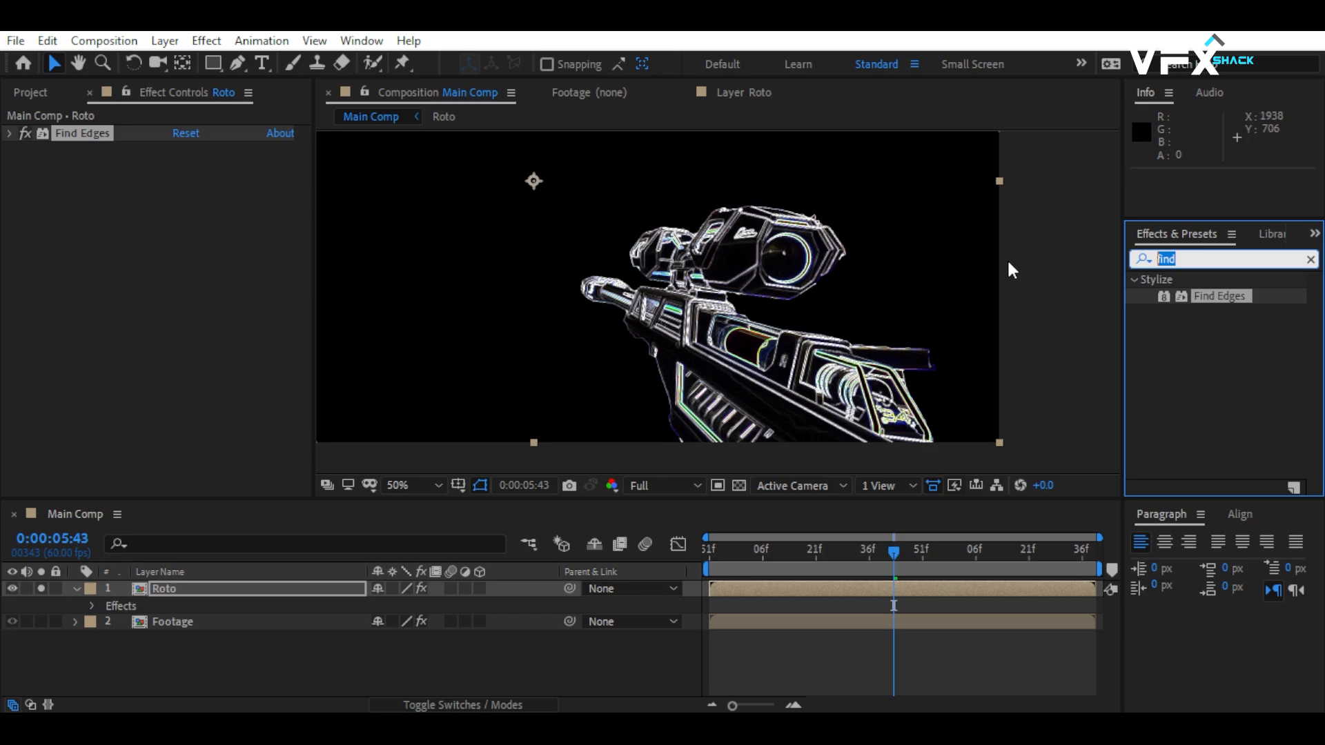
pyautogui.write('tint')
pyautogui.moveTo(1205, 345); pyautogui.dragTo(177, 223)
pyautogui.click(181, 183)
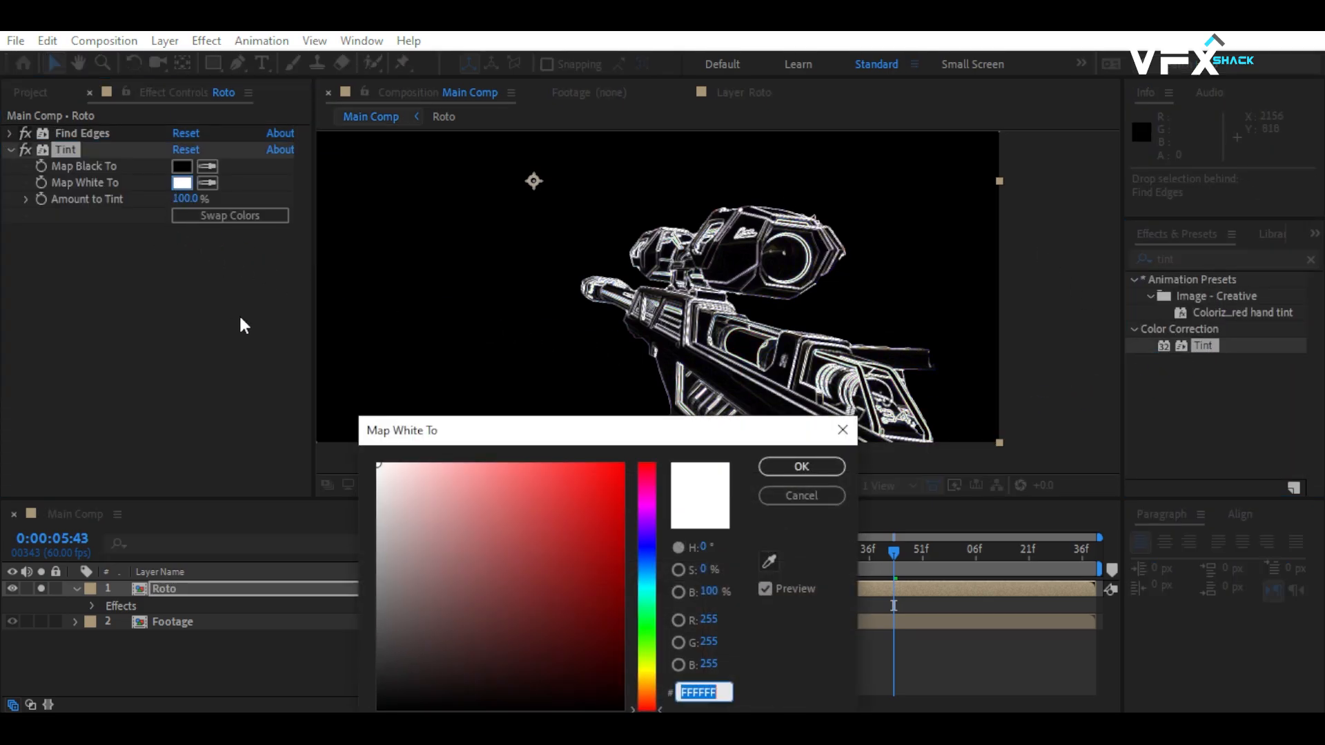
pyautogui.moveTo(643, 690); pyautogui.dragTo(651, 689)
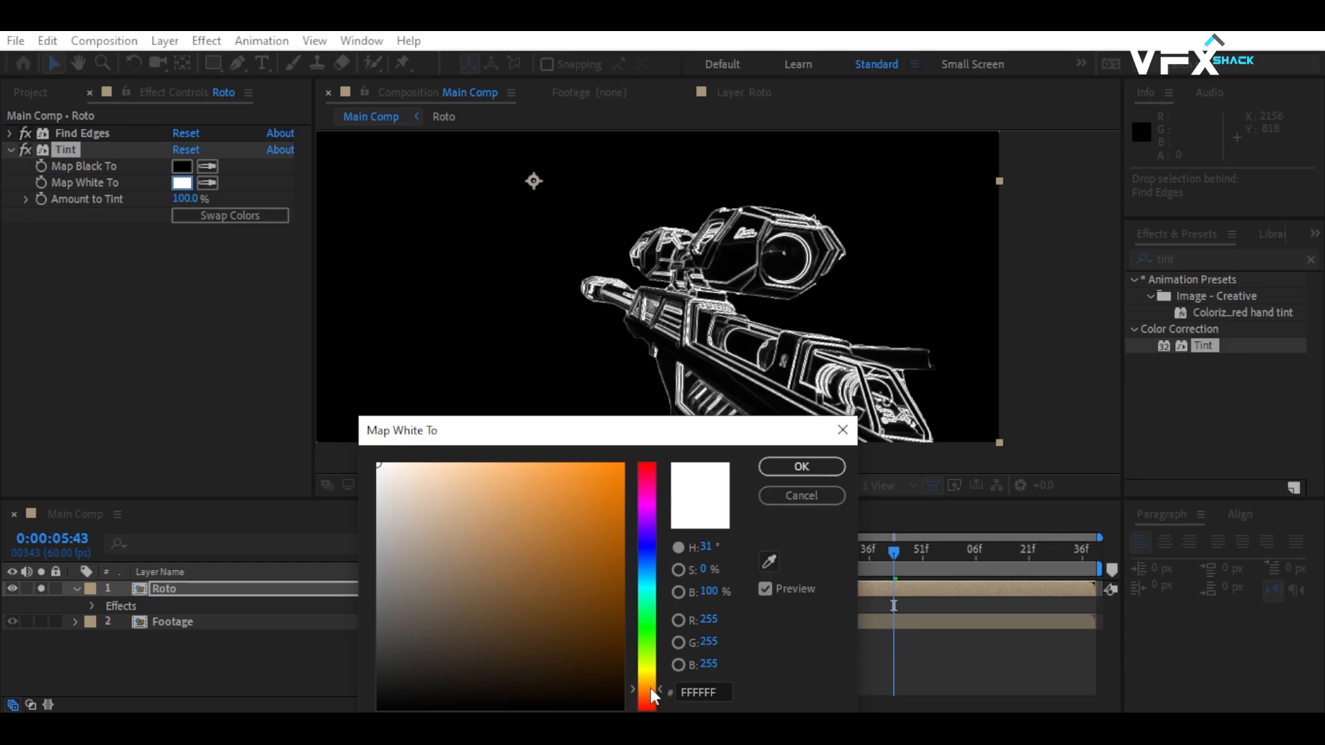
pyautogui.moveTo(562, 540); pyautogui.dragTo(656, 367)
pyautogui.moveTo(648, 691); pyautogui.dragTo(656, 685)
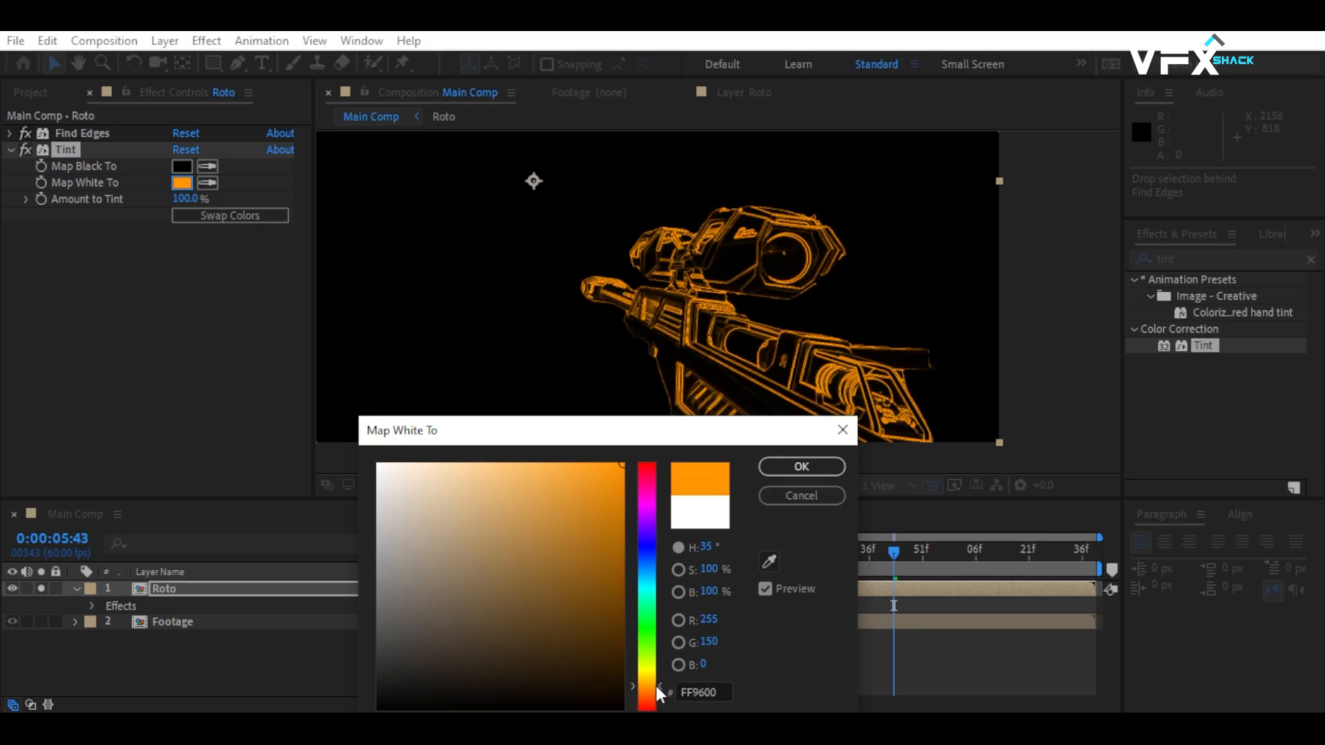
pyautogui.click(811, 464)
# - Apply a Glow effect to the Roto layer with a threshold of 40% and a radius of 20
pyautogui.doubleClick(1226, 263)
pyautogui.write('glow')
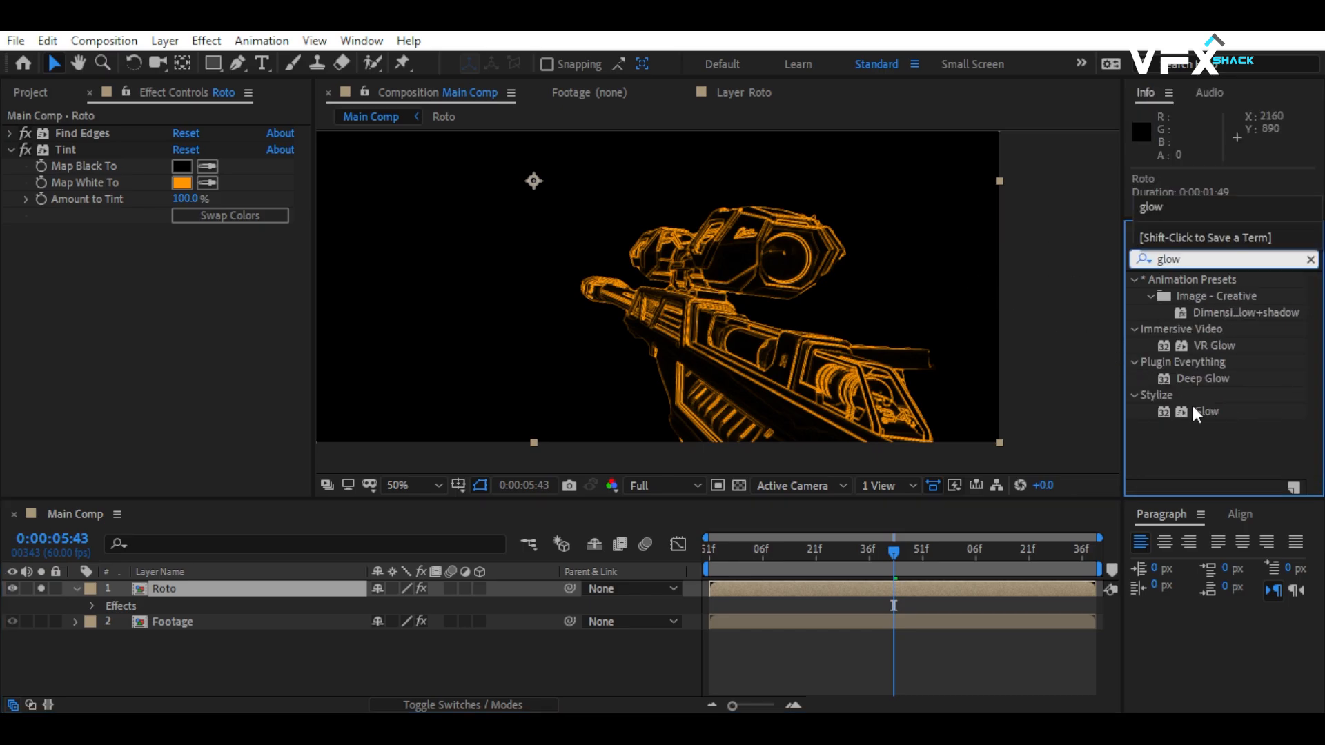
pyautogui.moveTo(1198, 412); pyautogui.dragTo(168, 320)
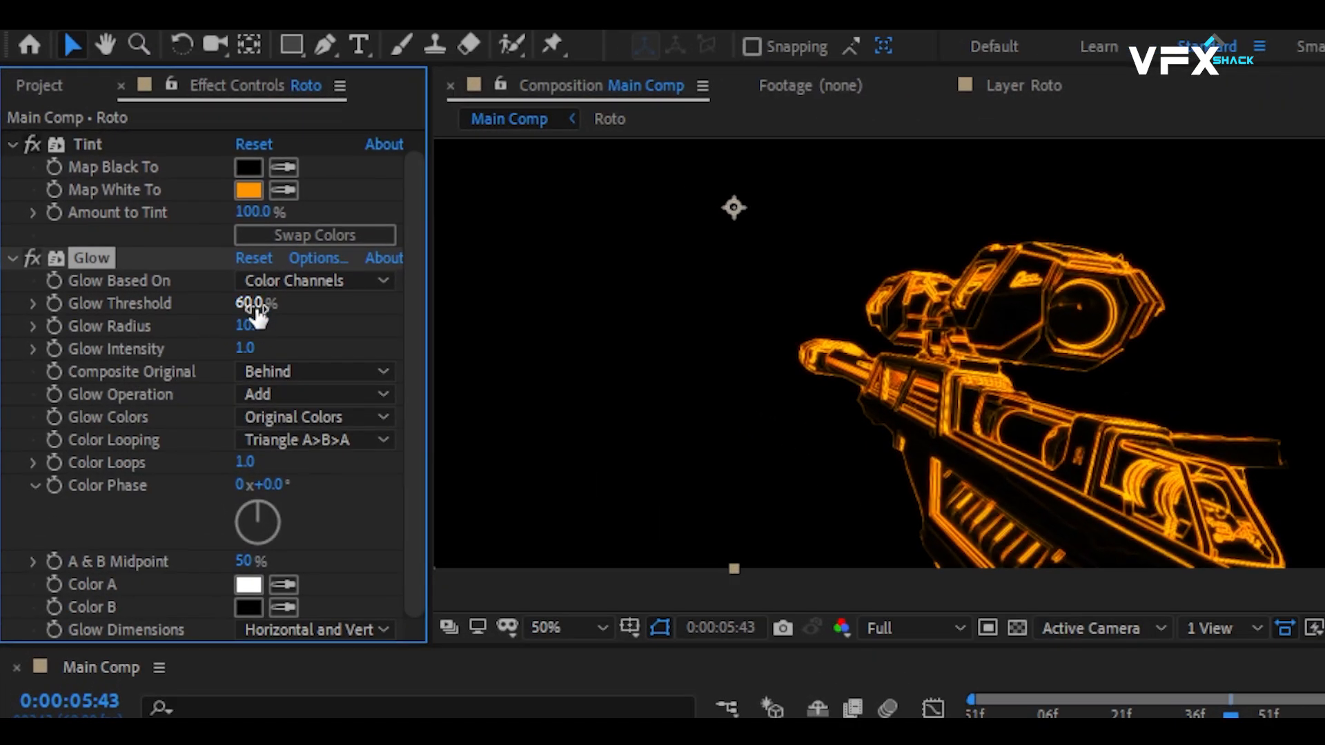
pyautogui.click(254, 305)
pyautogui.write('40')
pyautogui.press('Return')
pyautogui.click(247, 326)
pyautogui.write('20')
pyautogui.press('Return')
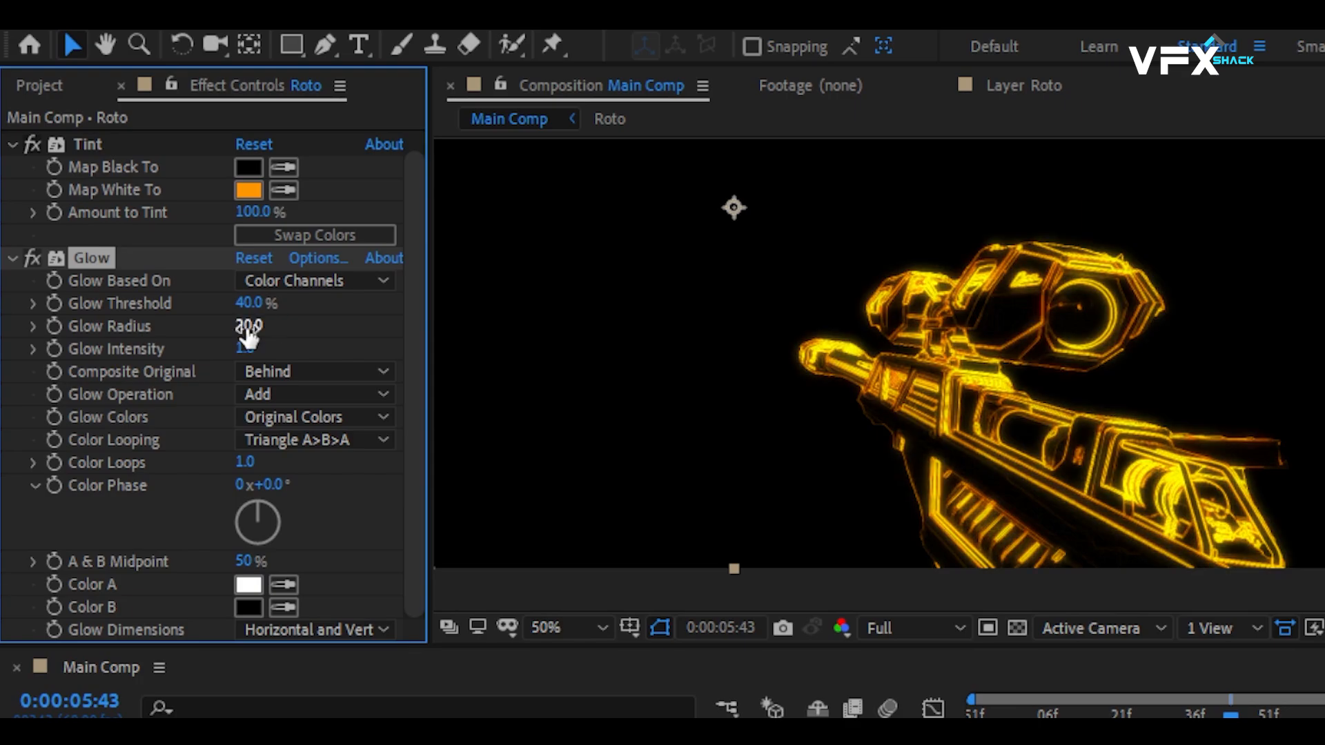
pyautogui.click(12, 258)
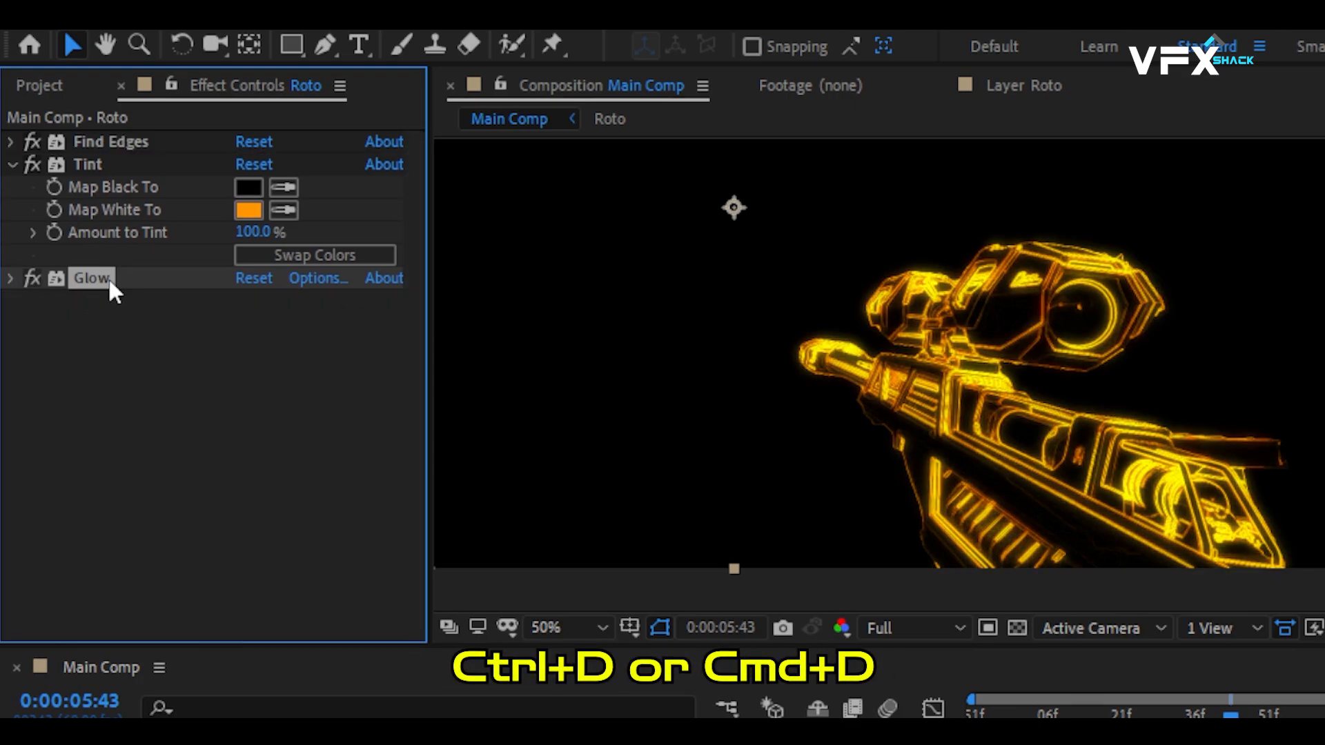
# - Duplicate the Glow, set the copy's threshold to 100% and adjust its radius, and unsolo the Roto layer
pyautogui.hotkey('ctrl', 'd')
pyautogui.click(254, 304)
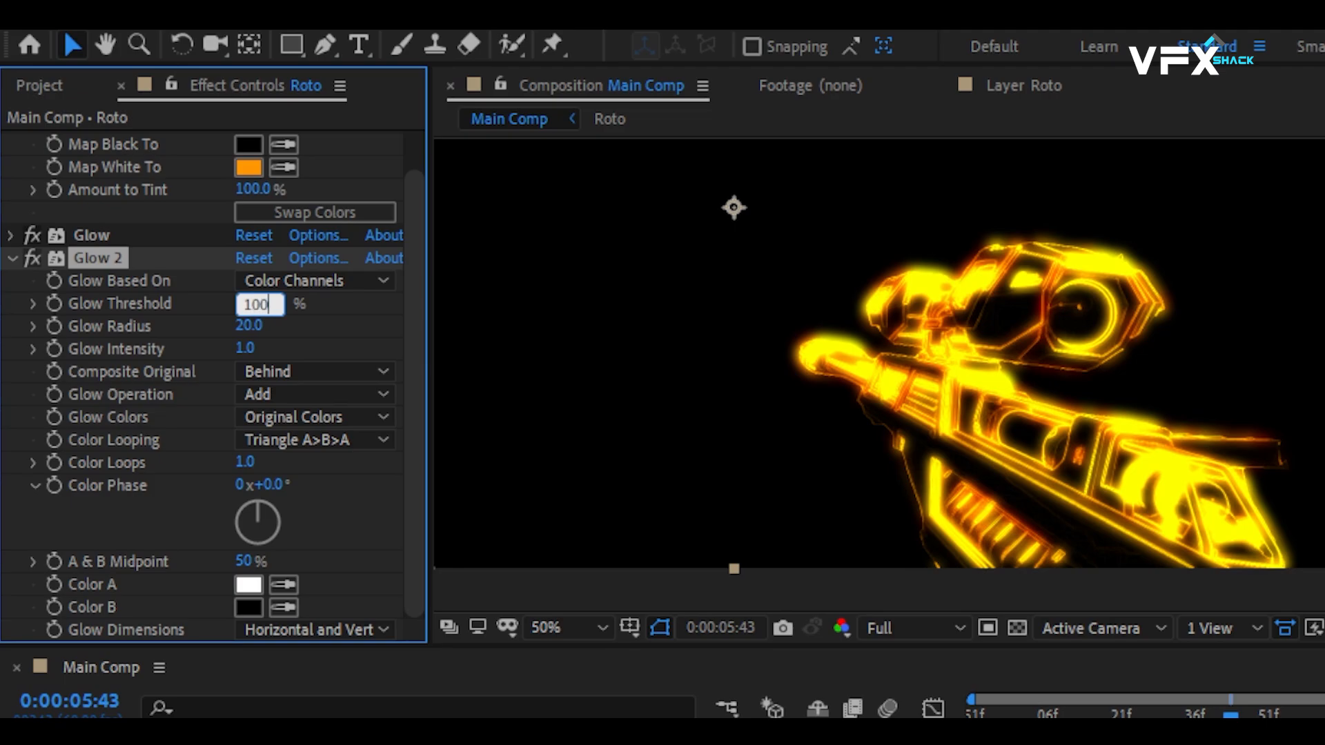
pyautogui.click(246, 325)
pyautogui.press('Return')
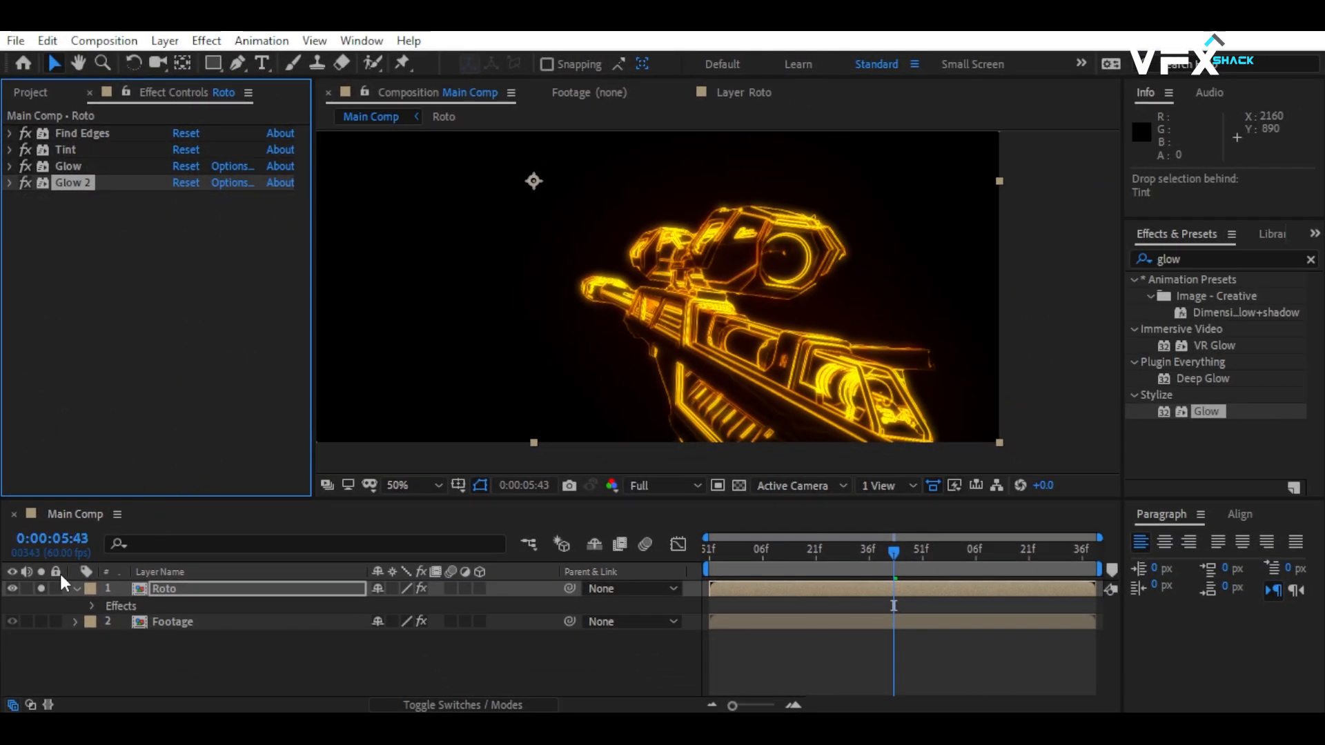
pyautogui.click(40, 588)
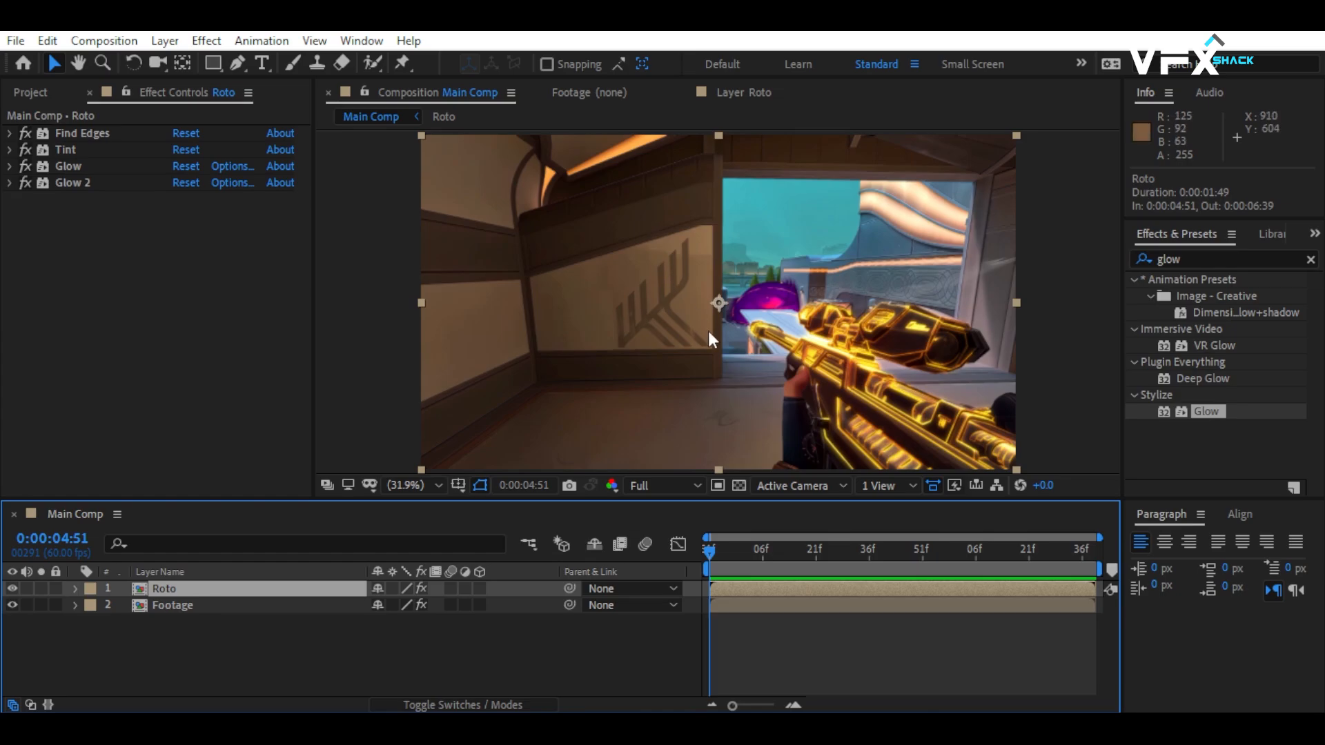
# - Draw a closed, curved eight-point mask with the Pen tool on the Roto layer, beyond the gun's muzzle
pyautogui.click(237, 63)
pyautogui.click(601, 305)
pyautogui.moveTo(646, 259); pyautogui.dragTo(669, 254)
pyautogui.moveTo(680, 226); pyautogui.dragTo(800, 184)
pyautogui.moveTo(834, 221); pyautogui.dragTo(834, 238)
pyautogui.moveTo(781, 293); pyautogui.dragTo(758, 303)
pyautogui.moveTo(694, 331); pyautogui.dragTo(683, 344)
pyautogui.moveTo(610, 366); pyautogui.dragTo(597, 359)
pyautogui.click(601, 305)
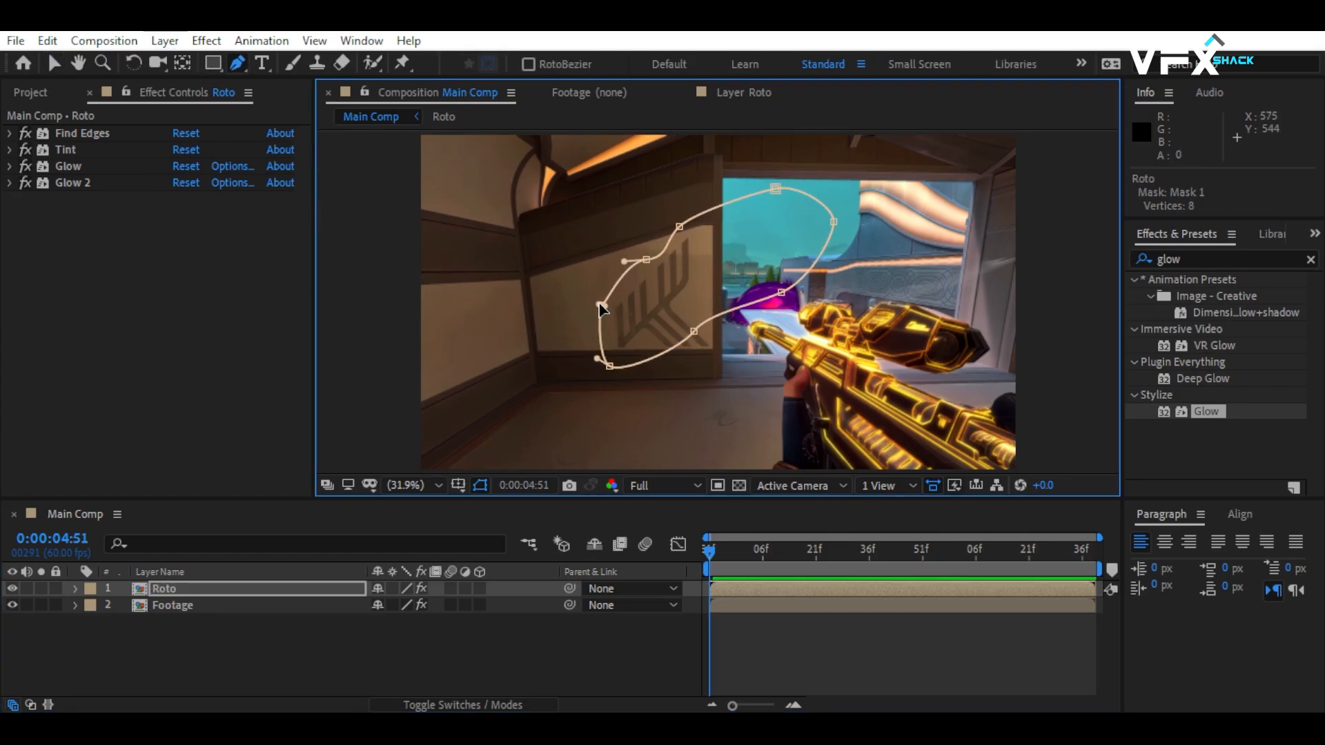
# - Keyframe the mask path at 0:00:04:51 and, near the end of the comp, move the mask across the gun to its rear
pyautogui.click(226, 588)
pyautogui.hotkey('alt', 'm')
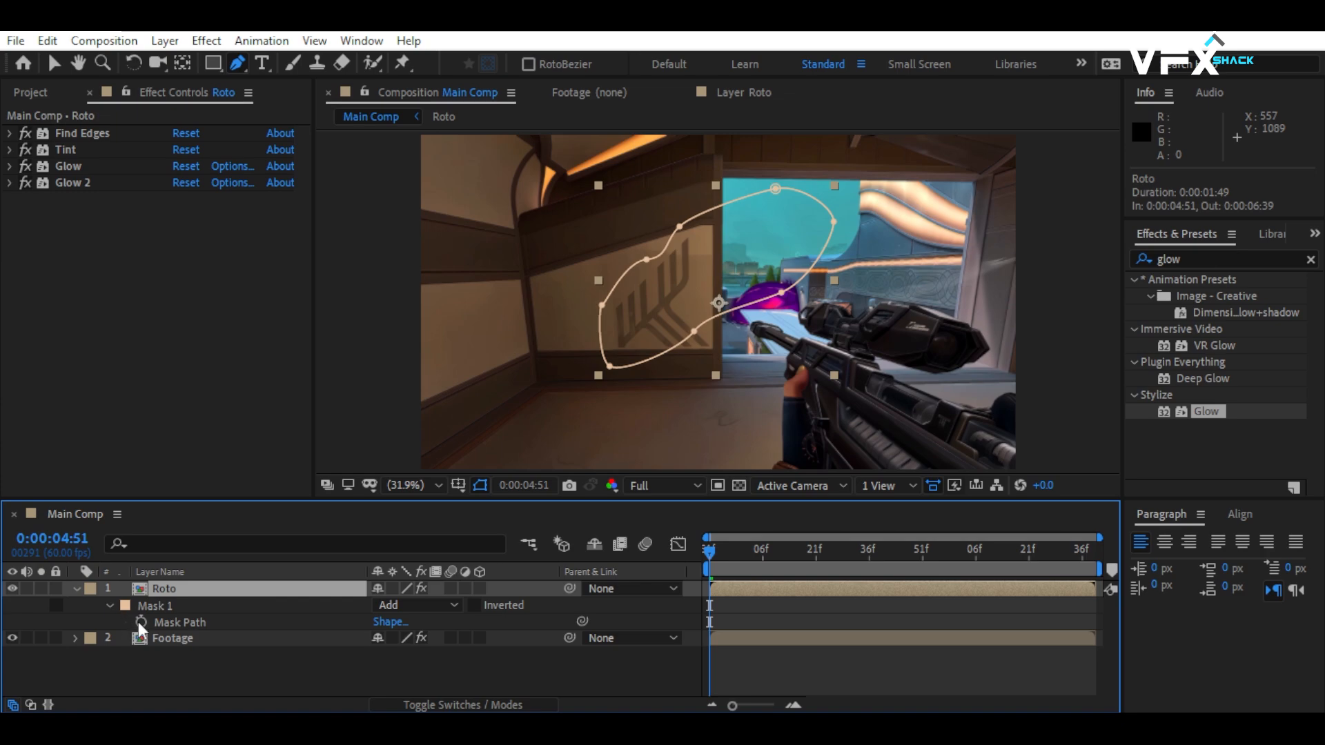
pyautogui.moveTo(876, 571); pyautogui.dragTo(1093, 550)
pyautogui.moveTo(697, 341); pyautogui.dragTo(909, 531)
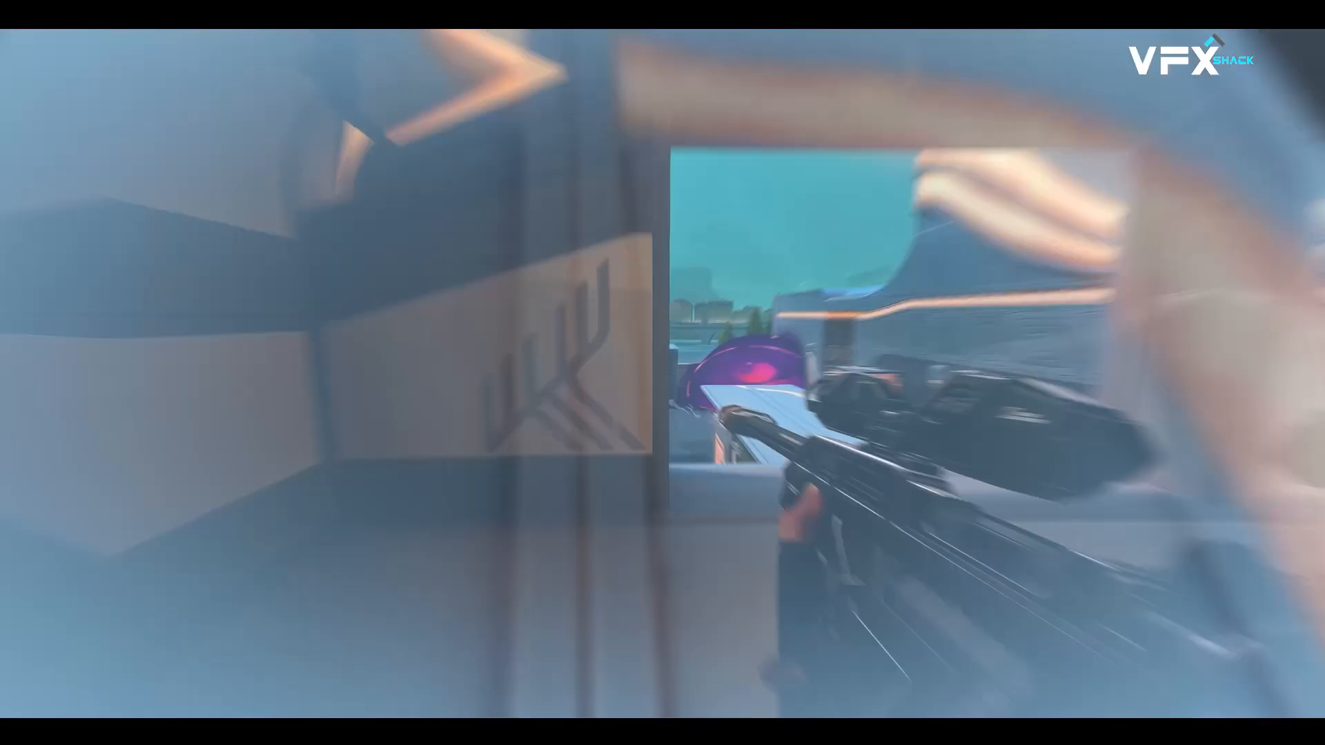